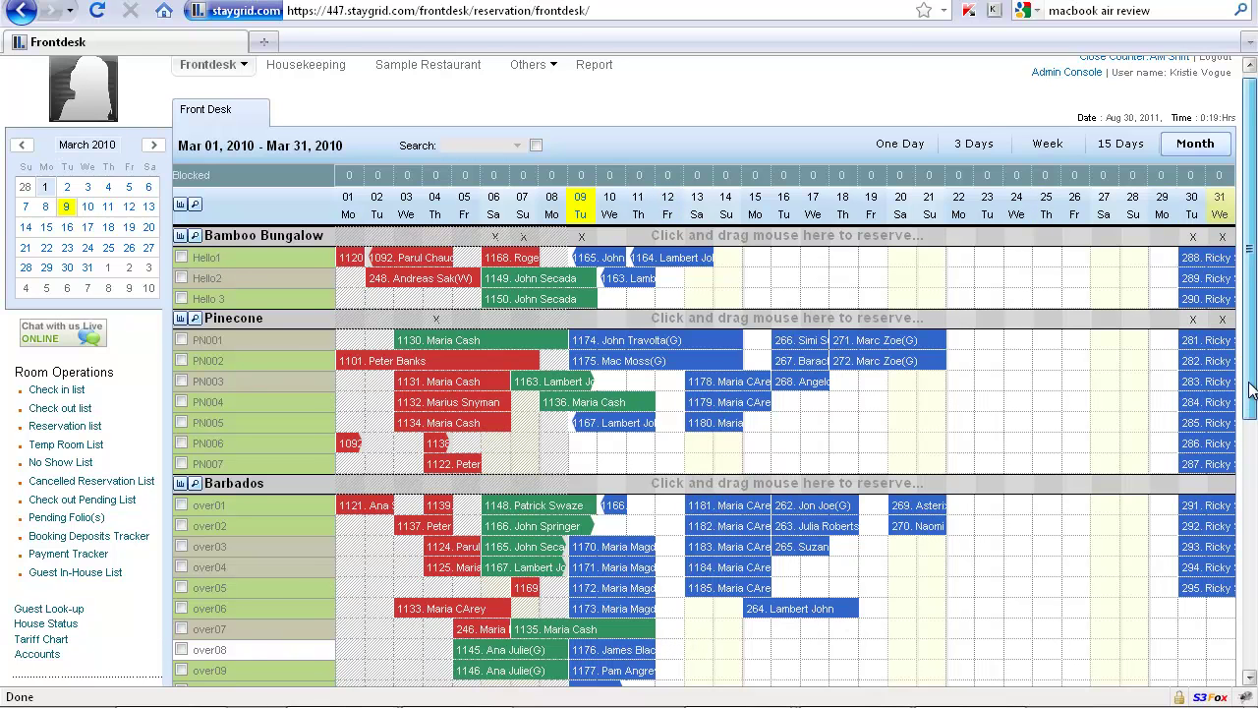
Step: Select a Bamboo Bungalow room for Mar 15–19, 4 nights, with 2 adults
scroll(1251, 452, down, 2)
drag(1253, 444, 1254, 458)
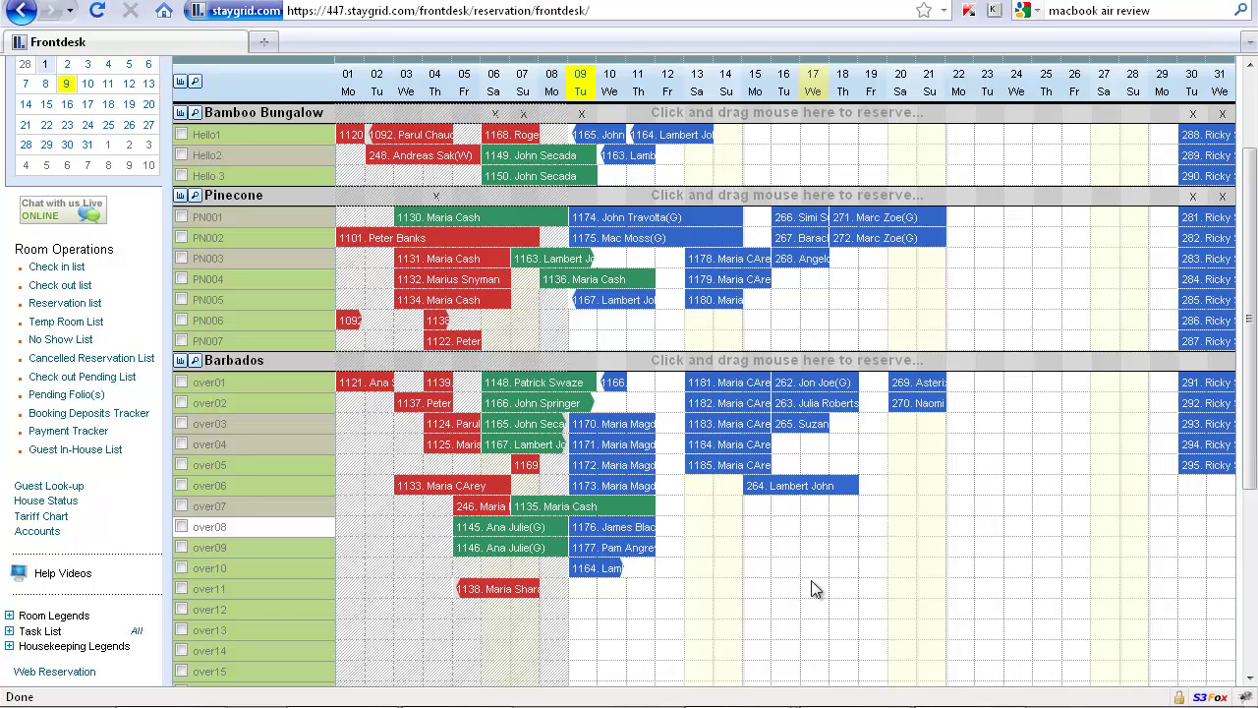
scroll(943, 543, up, 3)
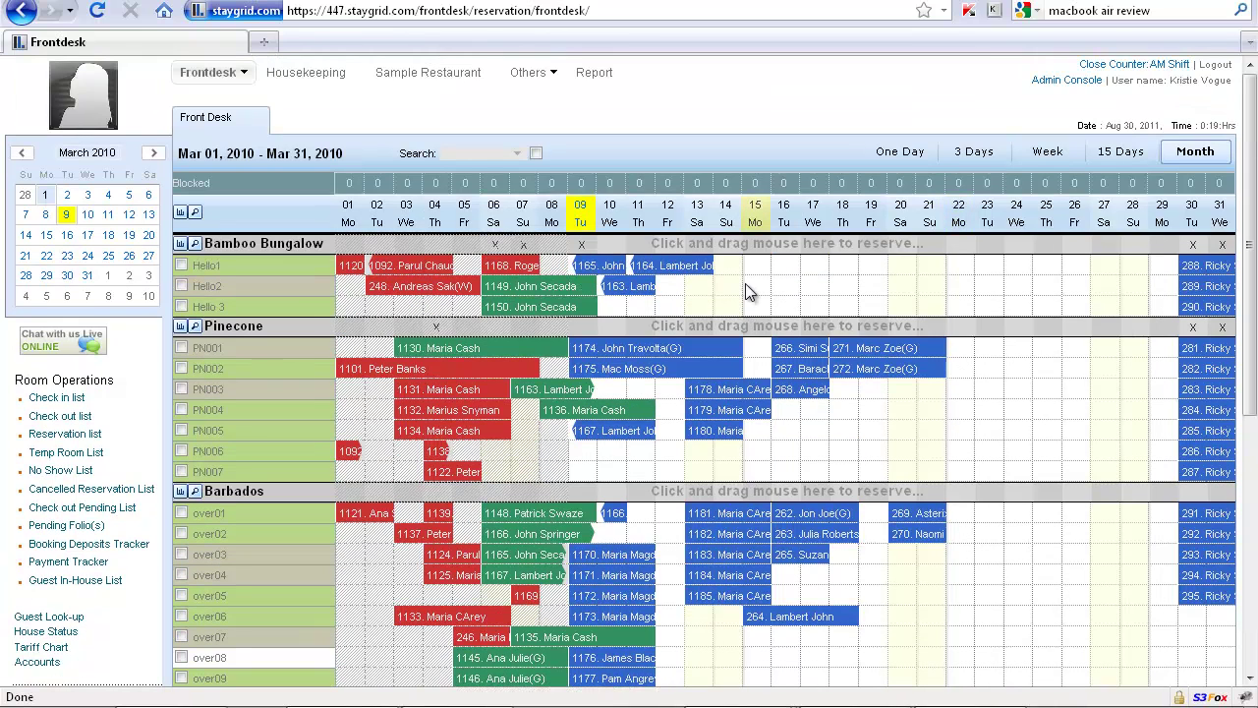
mouse_move(754, 267)
mouse_down()
mouse_move(888, 267)
mouse_move(840, 269)
mouse_up()
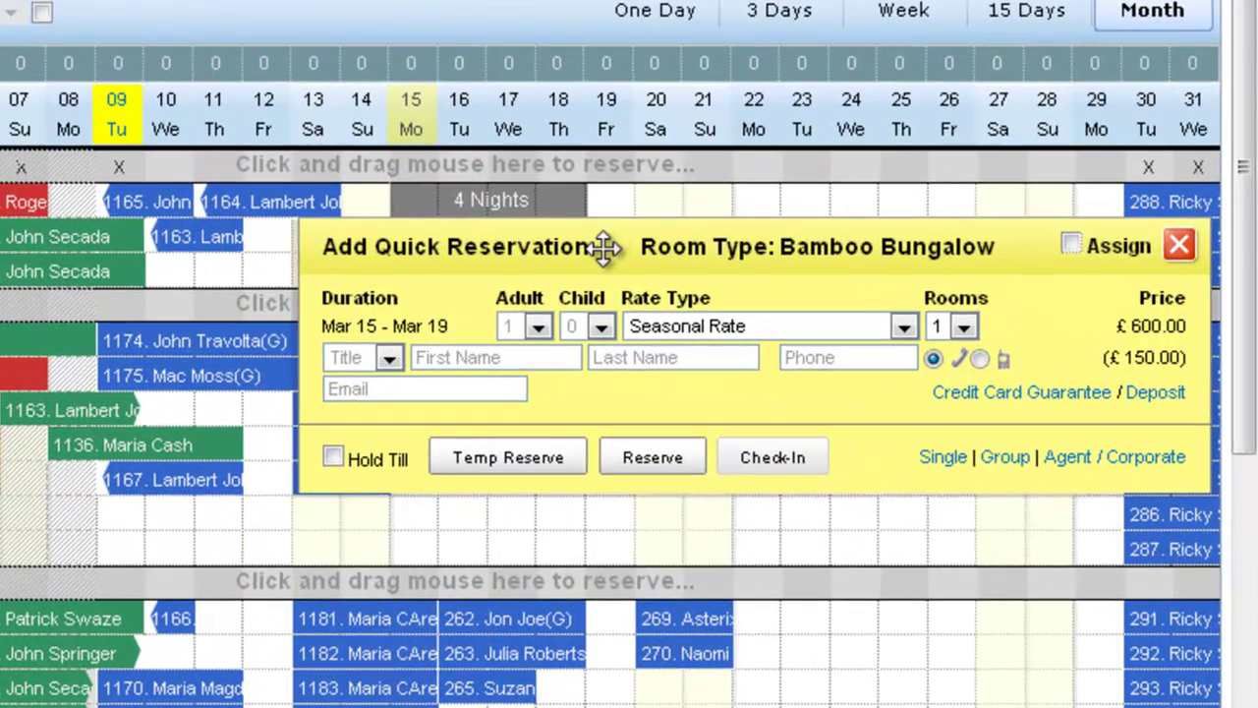
click(543, 326)
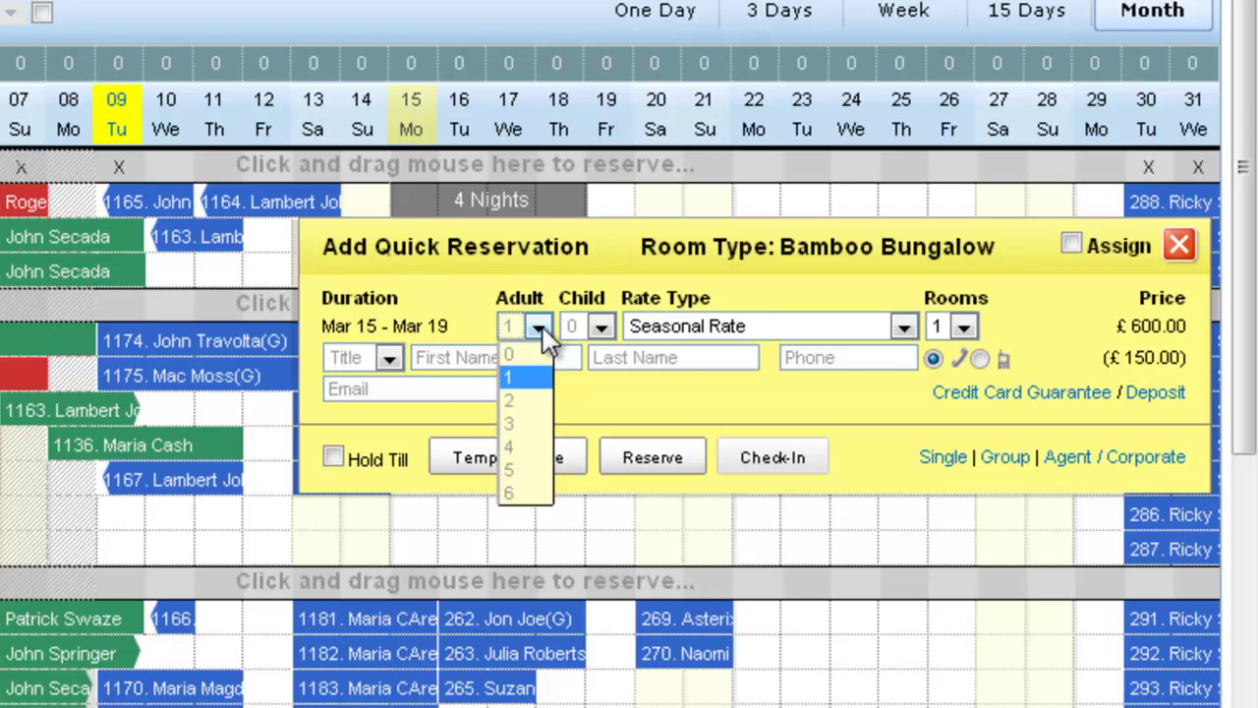
click(545, 393)
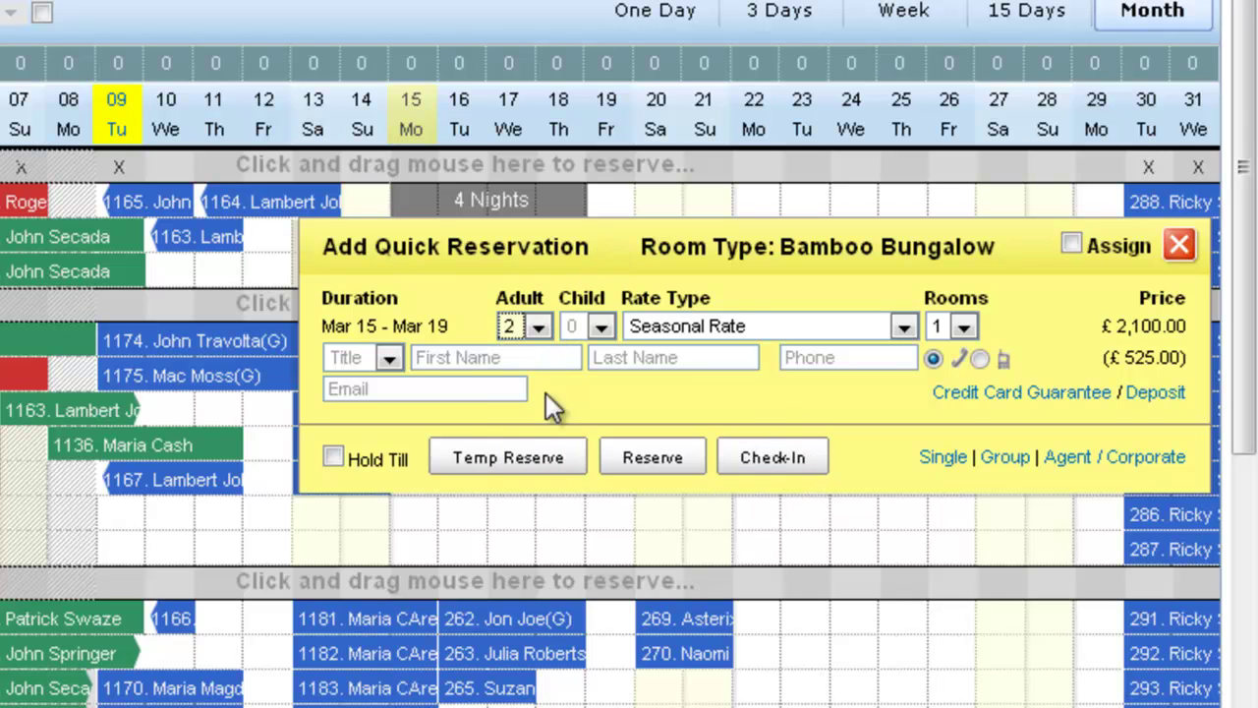
Step: Fill in the returning guest from autocomplete, book 2 rooms, and make it a group reservation
click(460, 361)
text(john)
key(Down)
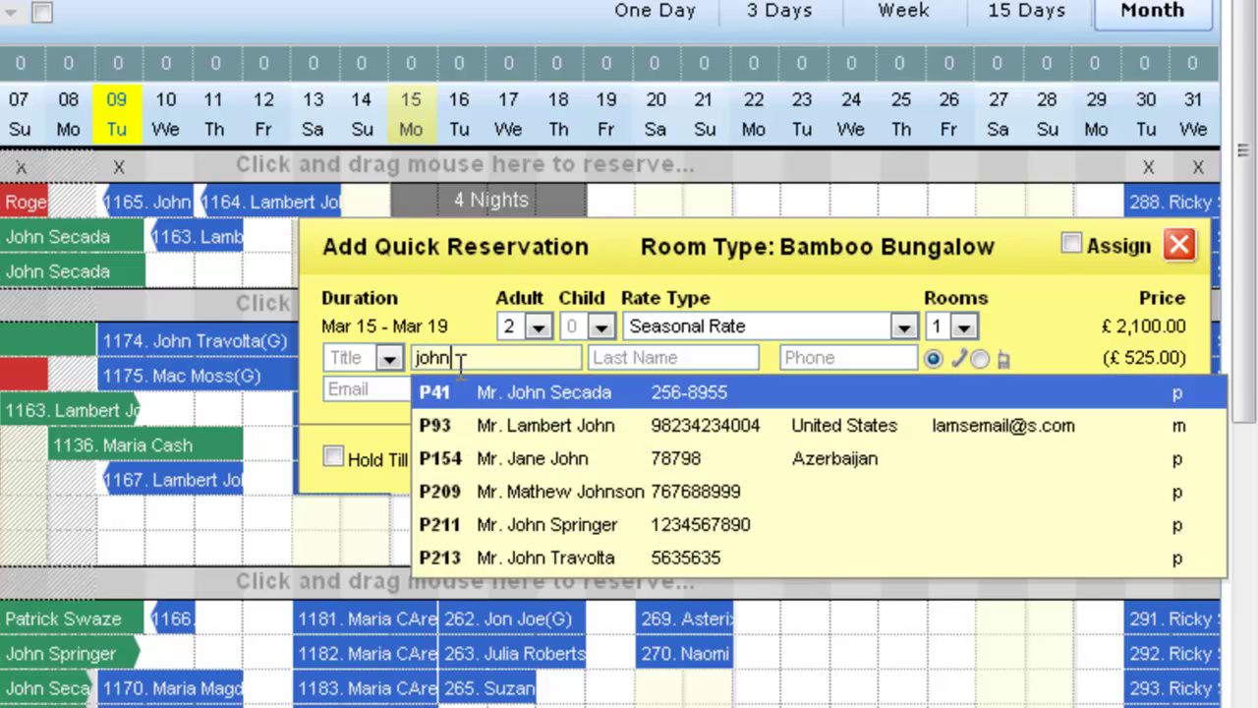
key(Return)
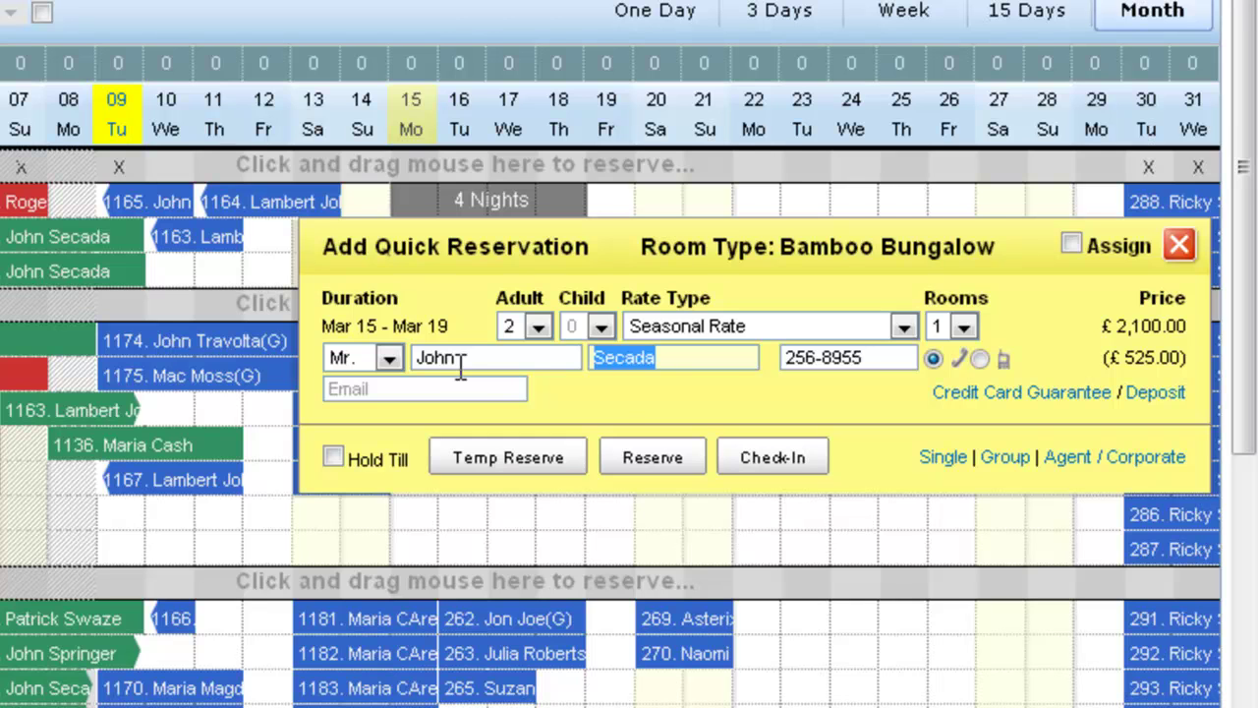
click(521, 362)
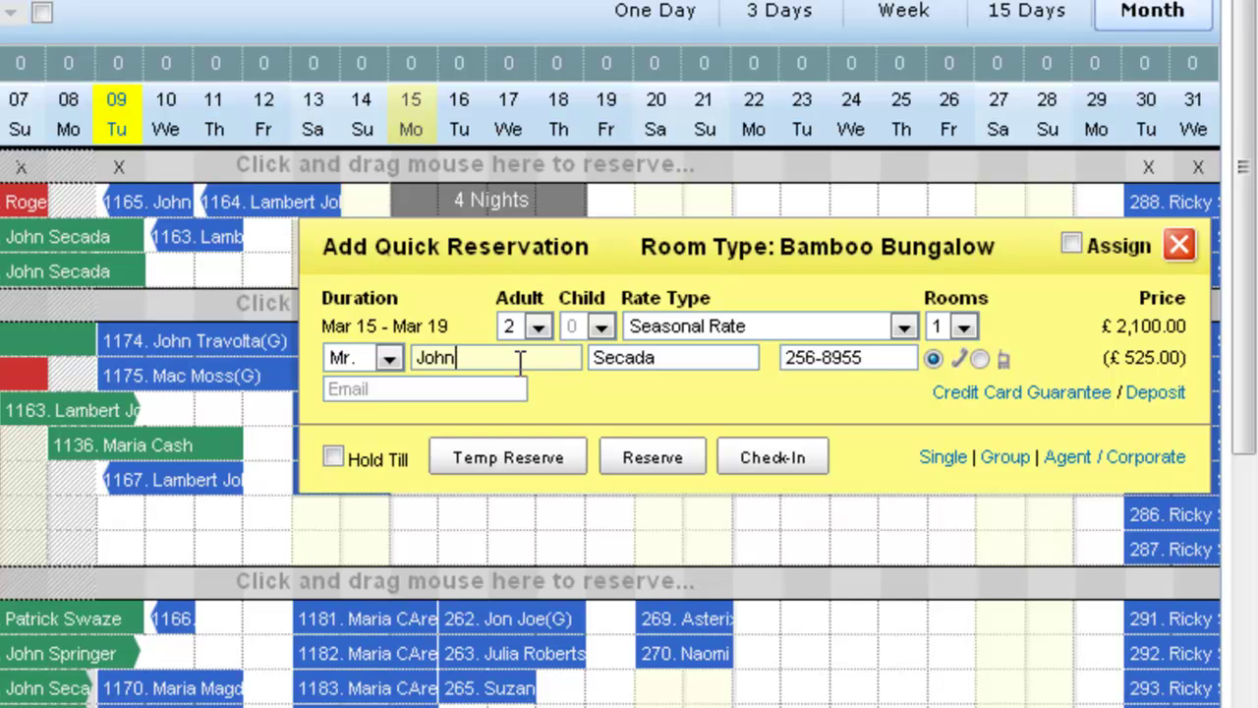
click(967, 327)
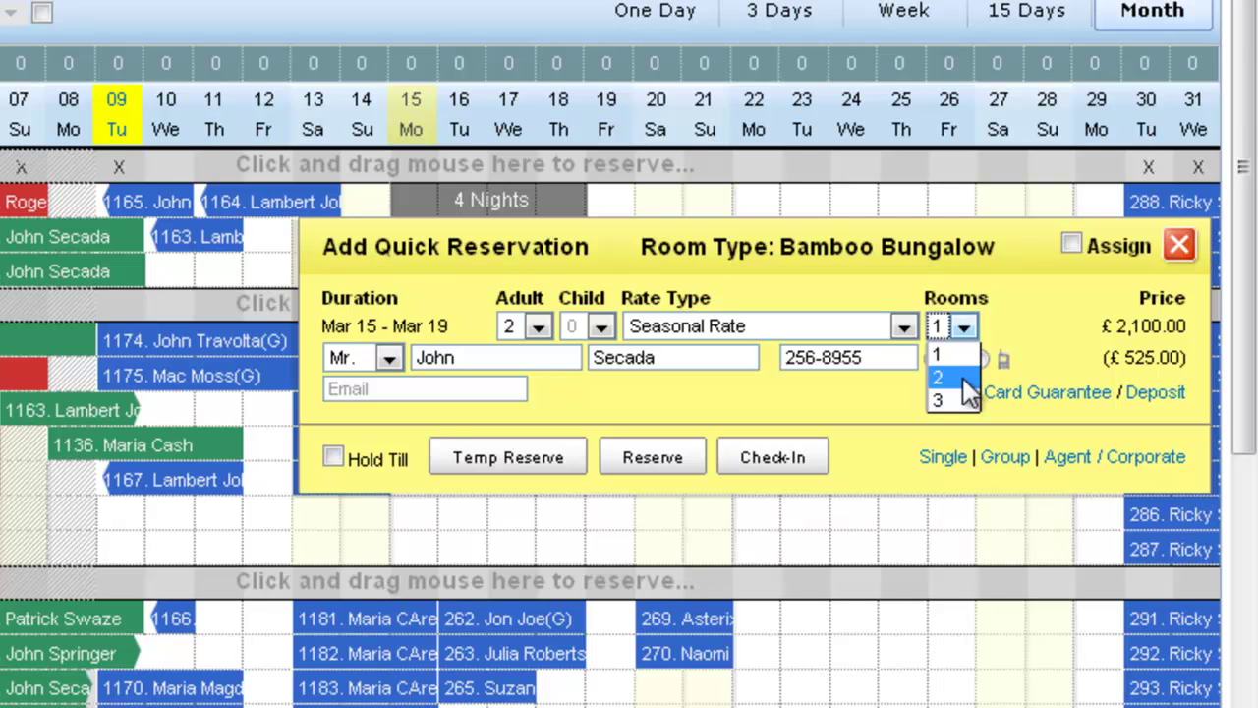
click(943, 377)
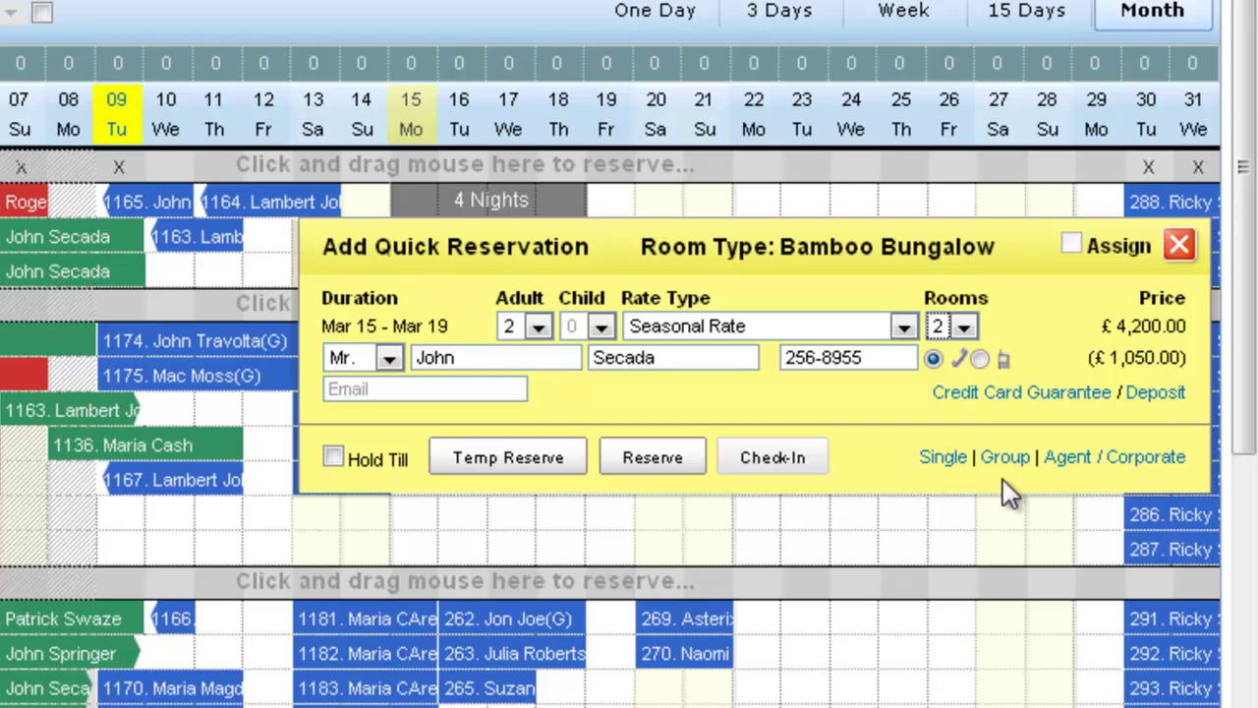
click(1004, 459)
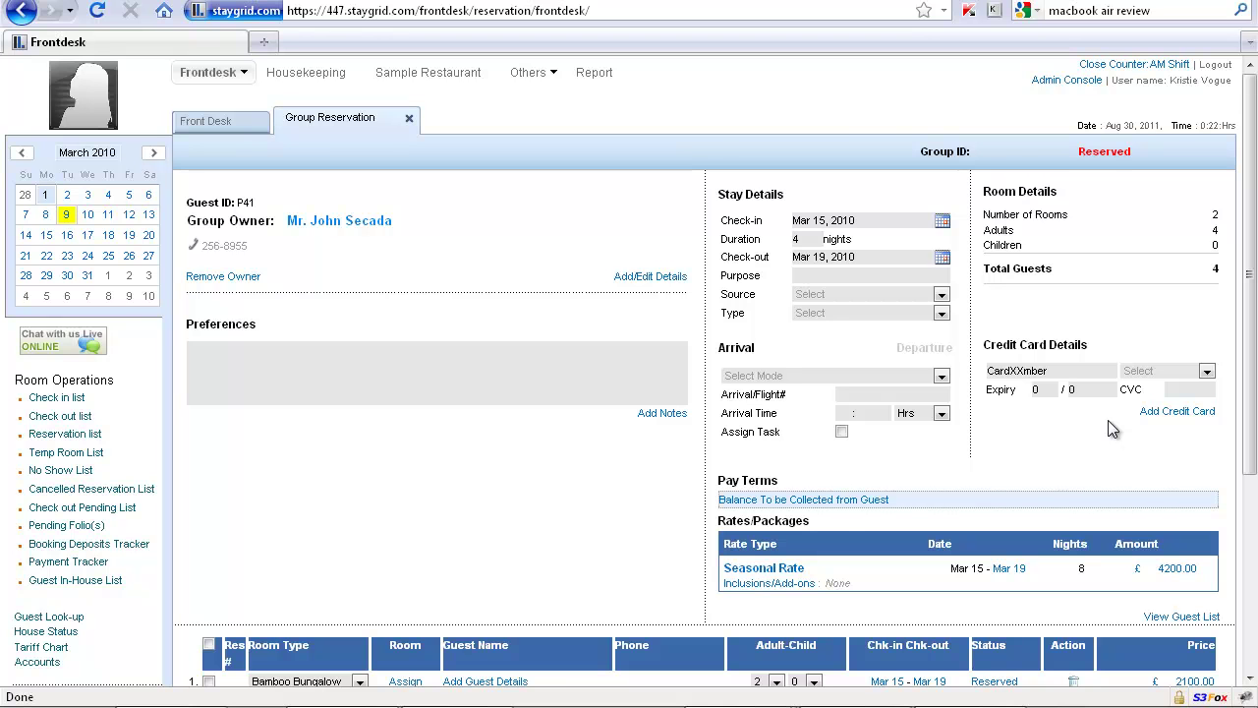
scroll(585, 385, down, 4)
scroll(587, 375, up, 4)
click(226, 124)
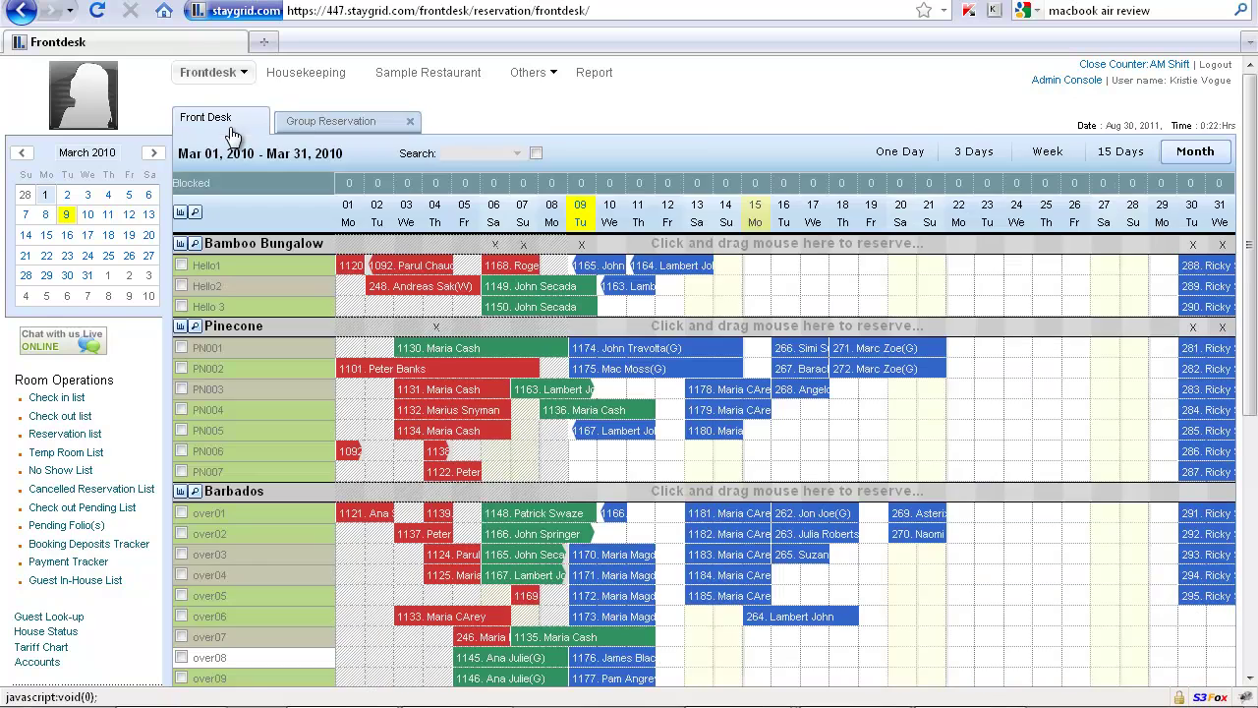
click(307, 128)
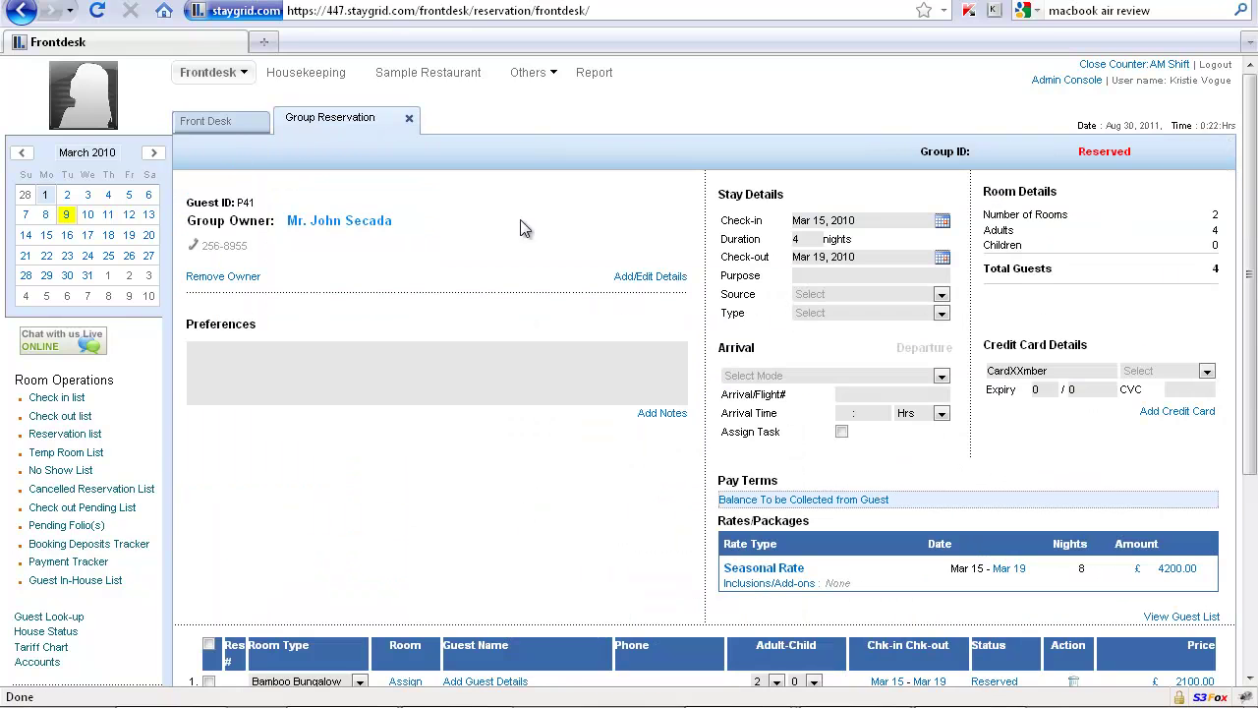
scroll(890, 394, down, 4)
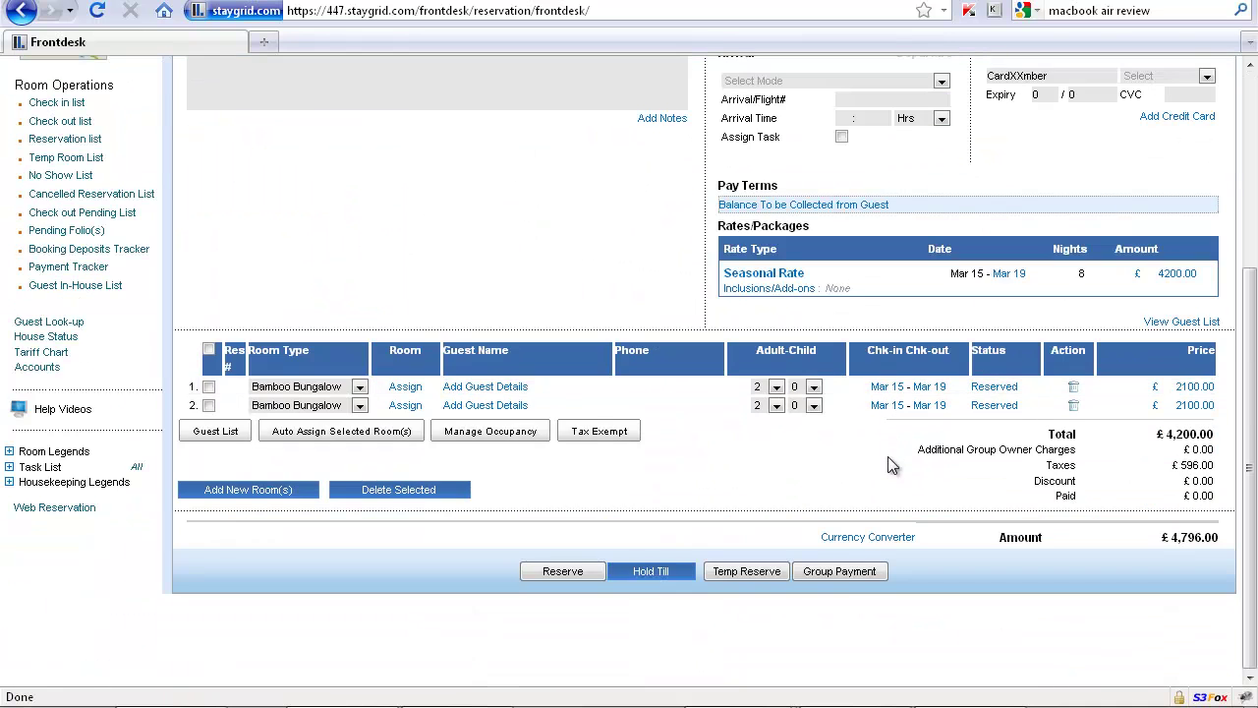
scroll(888, 456, up, 3)
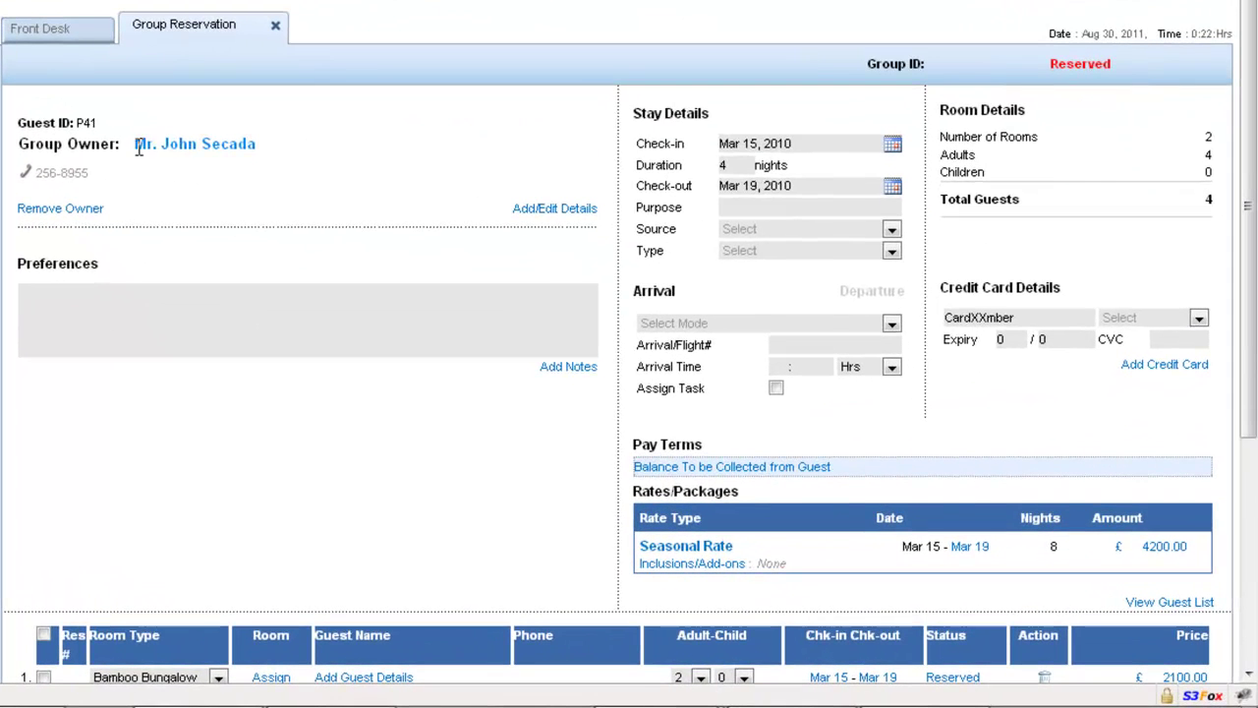
drag(138, 145, 281, 158)
click(282, 157)
scroll(281, 161, down, 5)
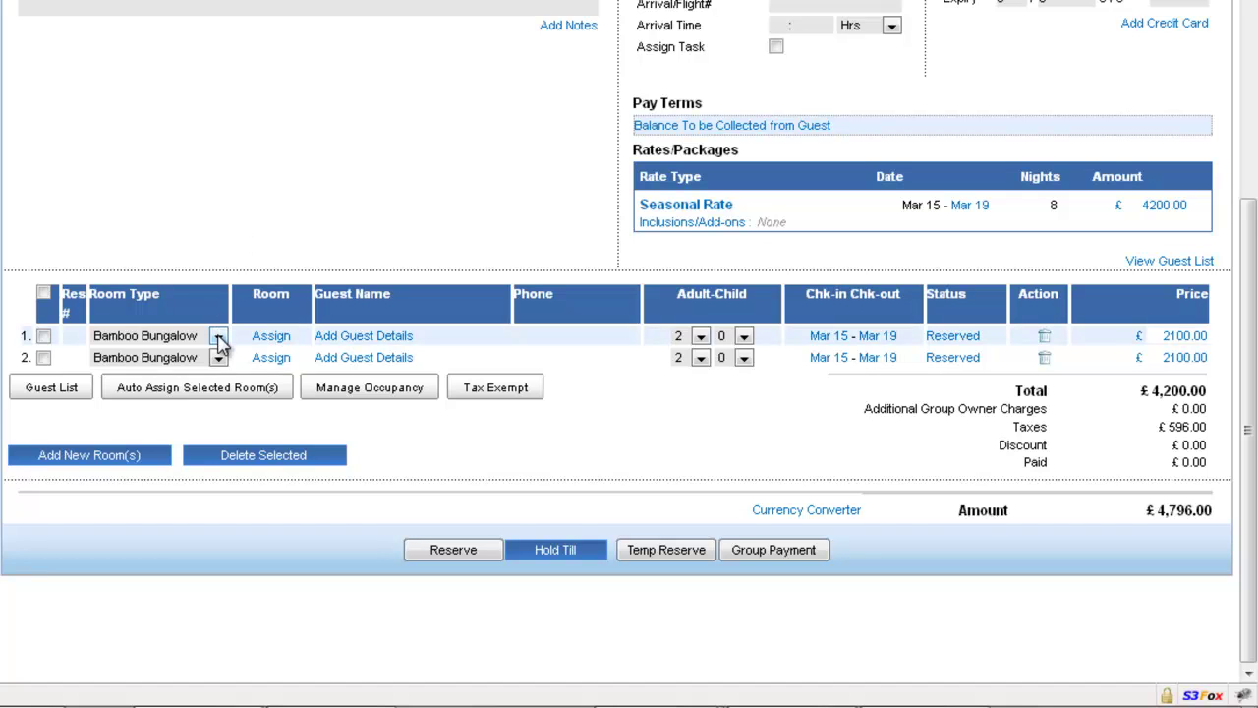
Step: Keep room 1's type unchanged, set room 1 to 3 adults and room 2 to 1 child
click(218, 335)
key(Up)
key(Up)
key(Up)
key(Down)
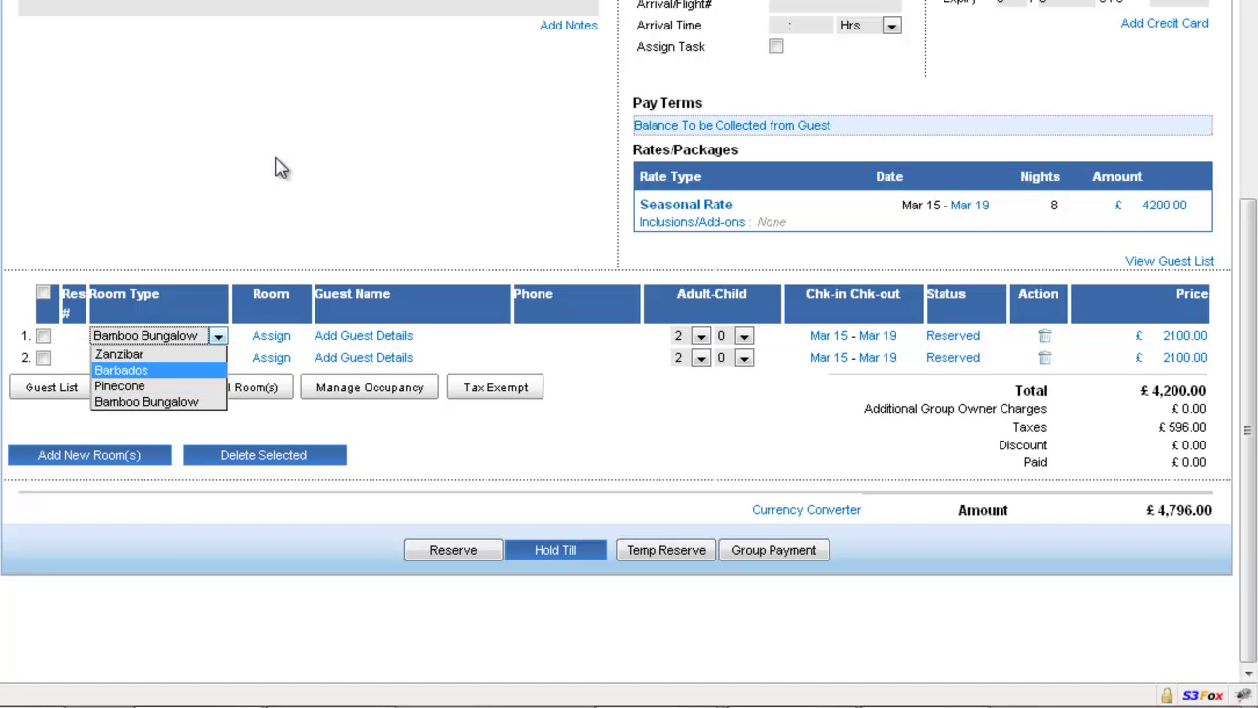
key(Escape)
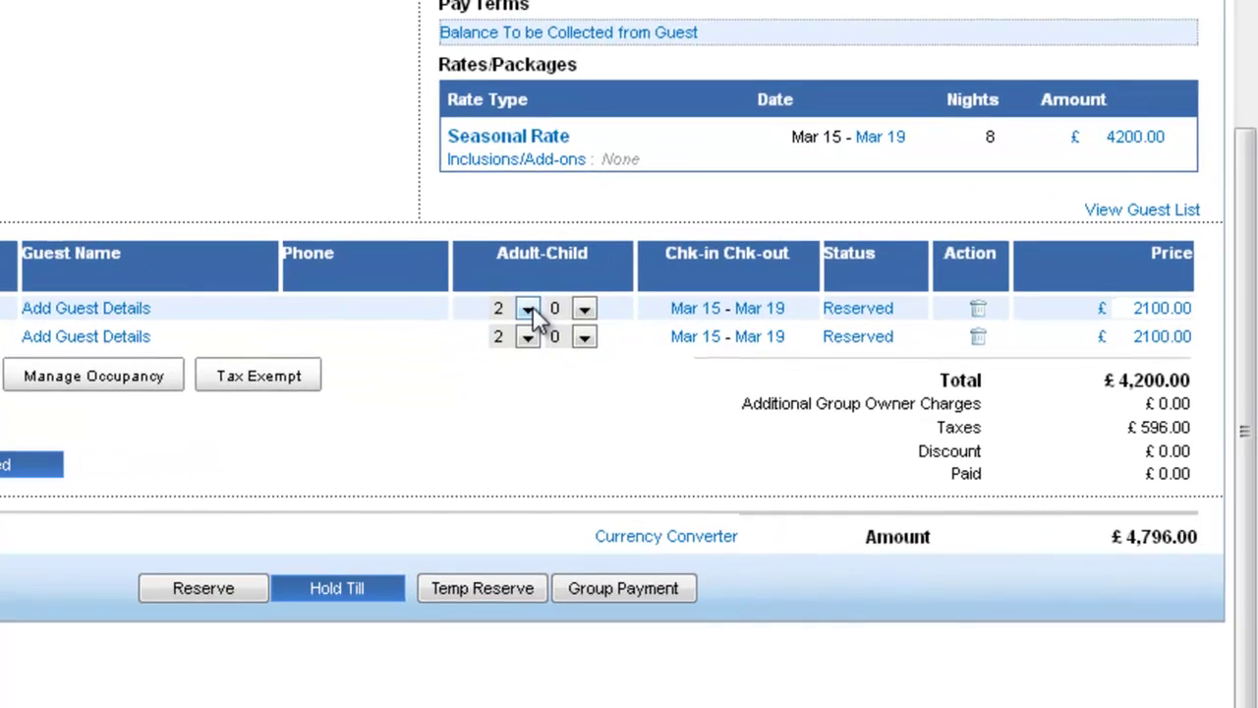
click(700, 335)
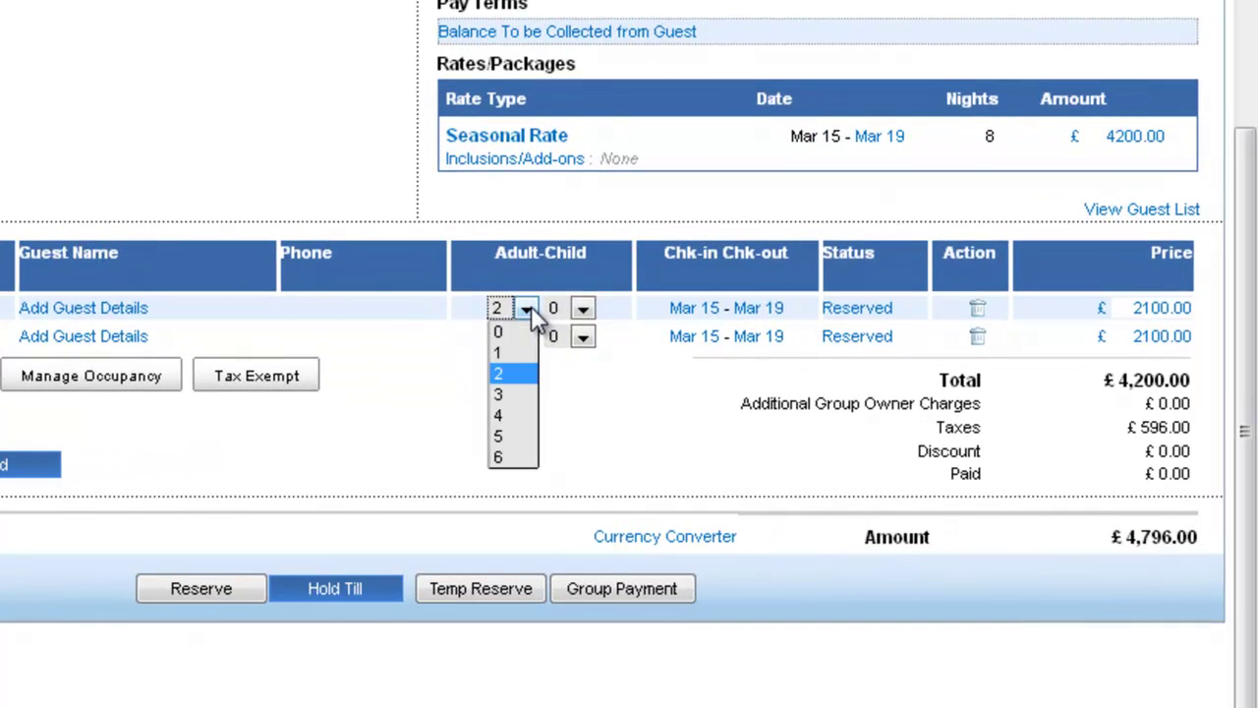
click(511, 398)
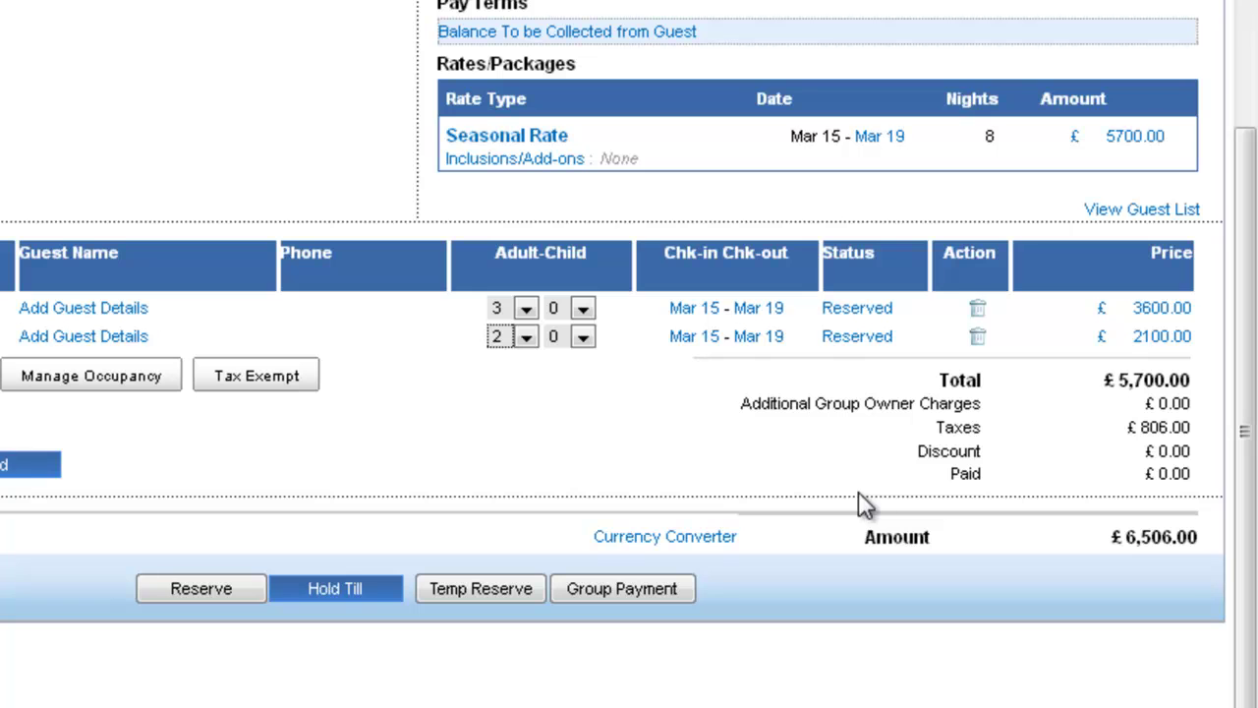
click(583, 337)
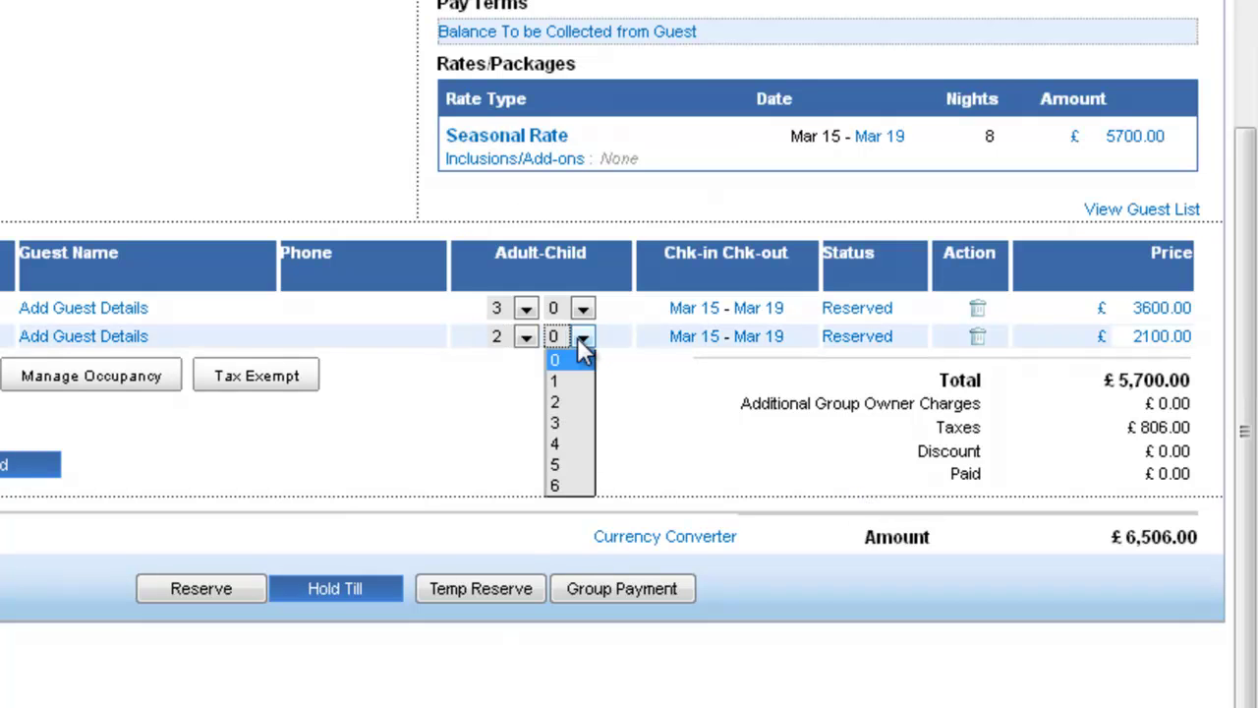
click(568, 380)
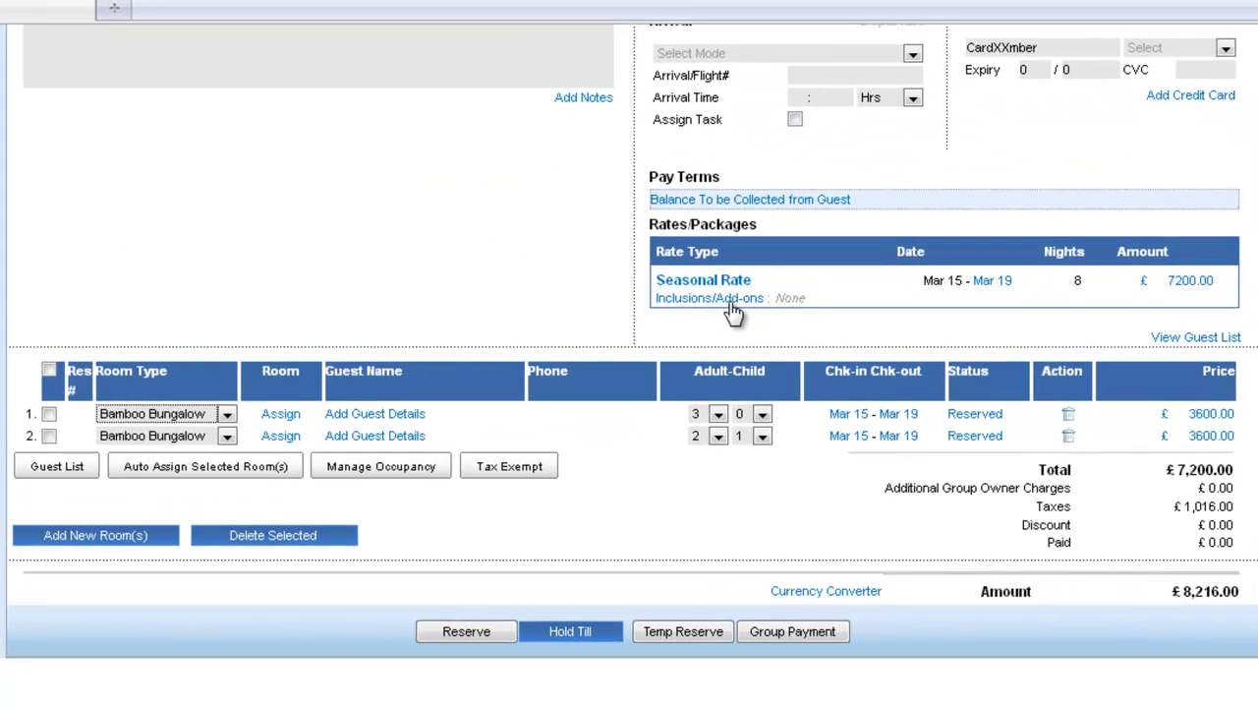
Step: Add Sample Breakfast and Sample Breakfast for Kids to the Seasonal Rate's add-ons
click(709, 288)
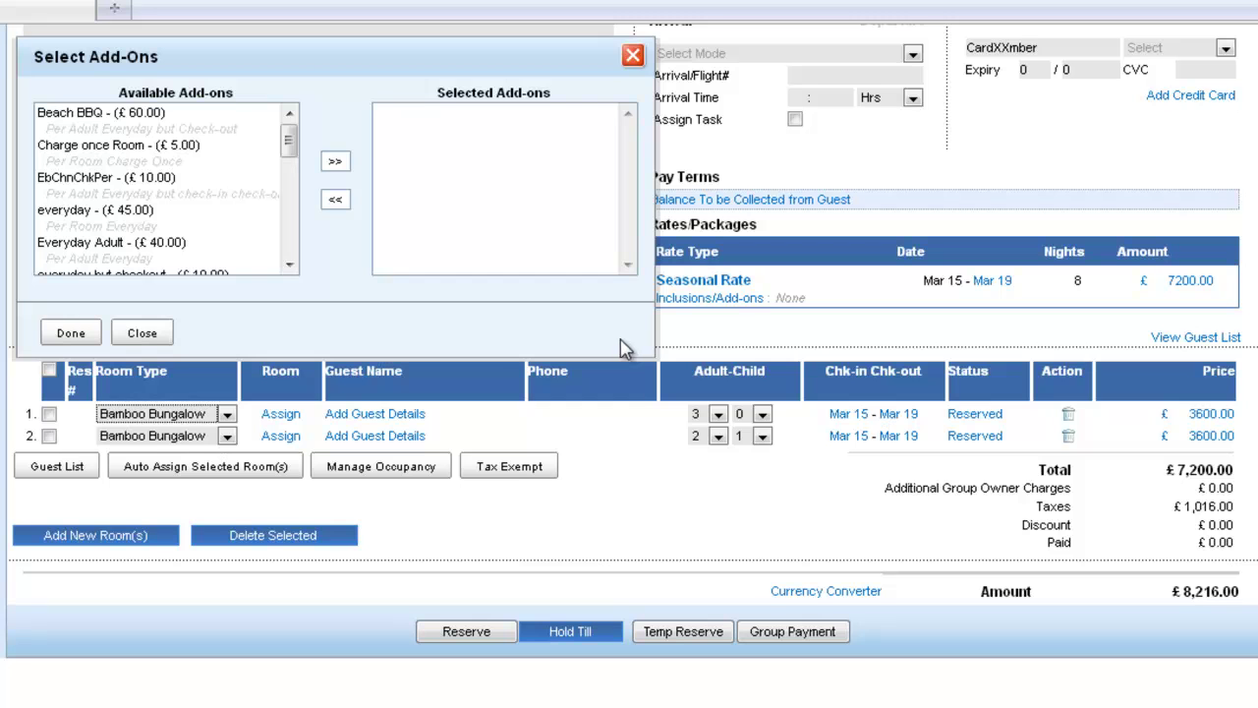
drag(288, 146, 286, 161)
double_click(174, 197)
double_click(174, 196)
click(76, 337)
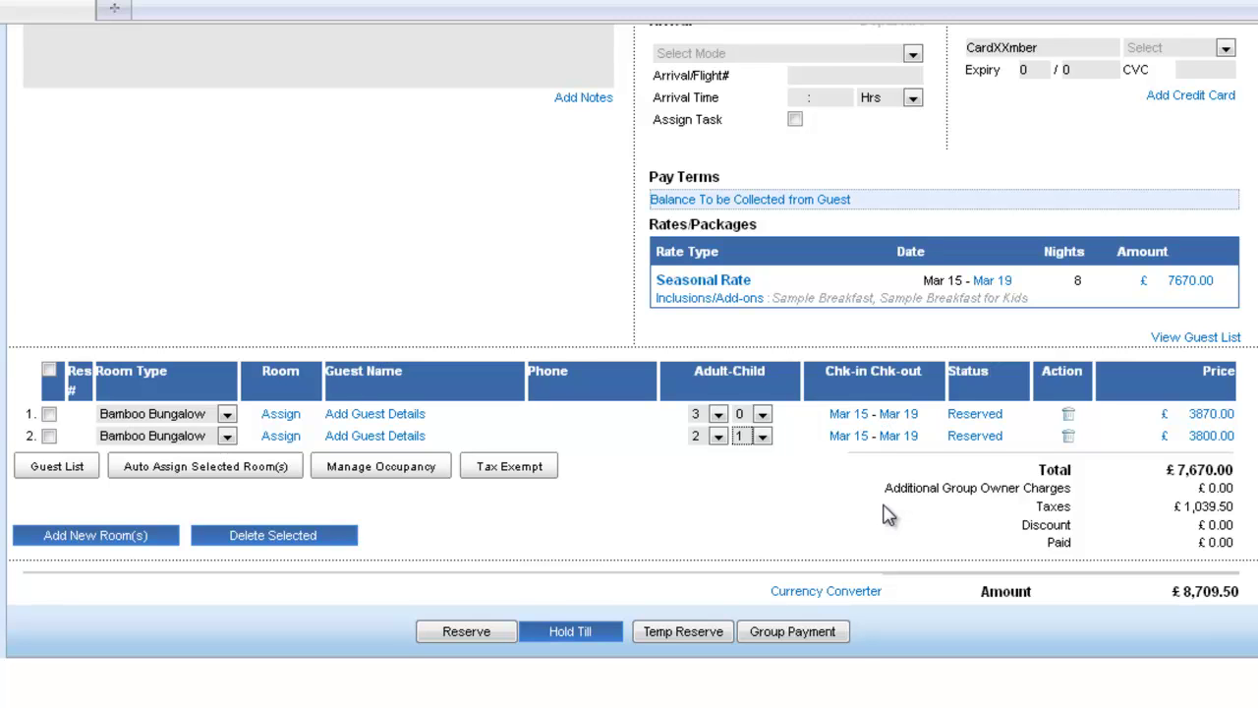
Step: Change the rate package to Sample All Meal and accept the discount warning
scroll(569, 288, up, 2)
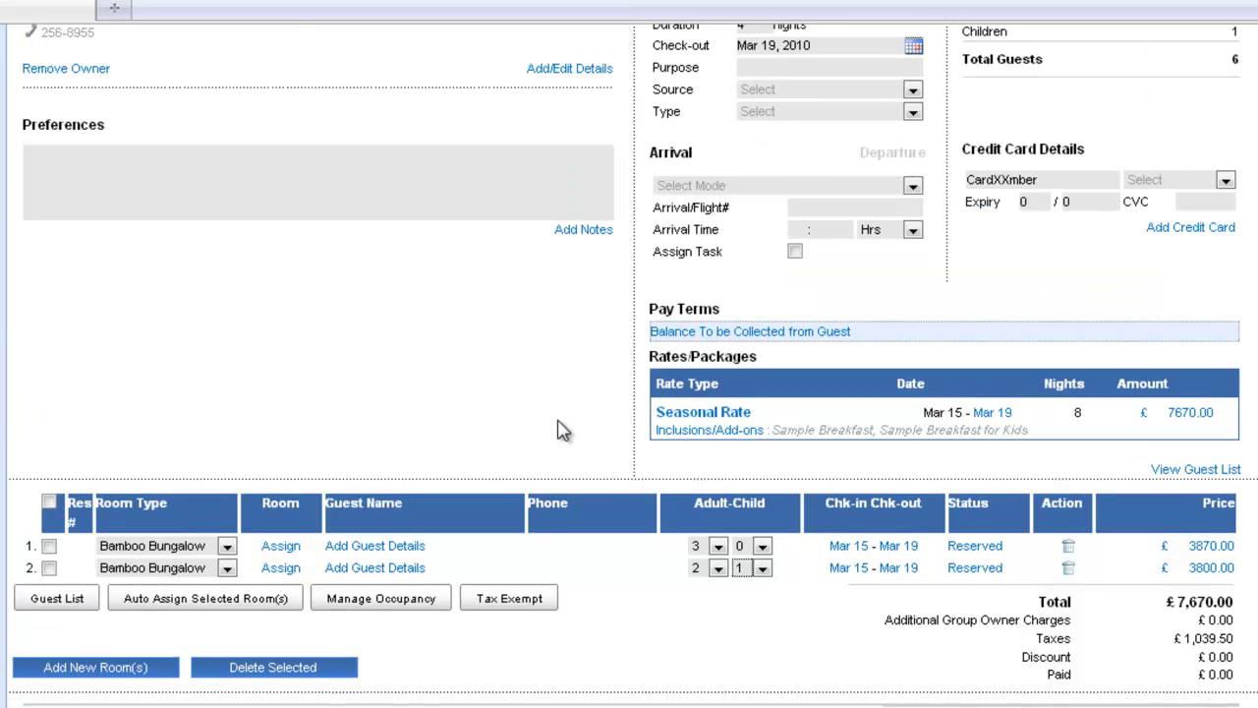
scroll(560, 427, up, 2)
scroll(551, 413, down, 1)
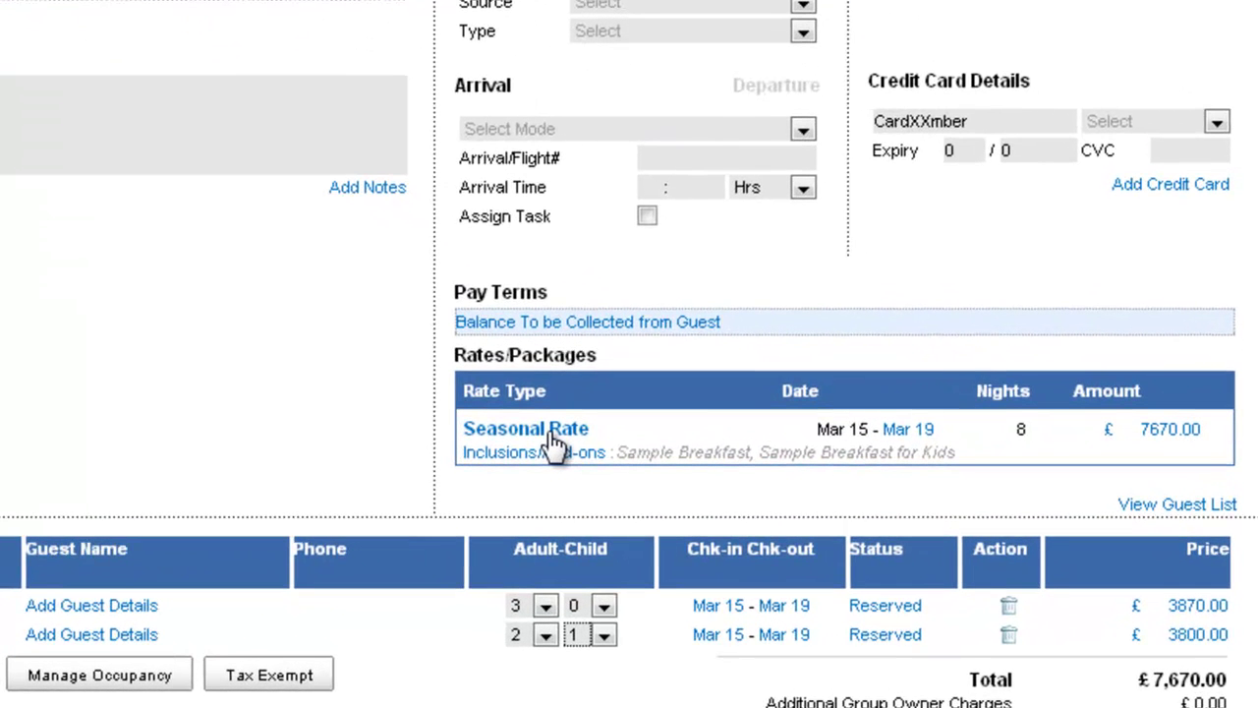
click(550, 431)
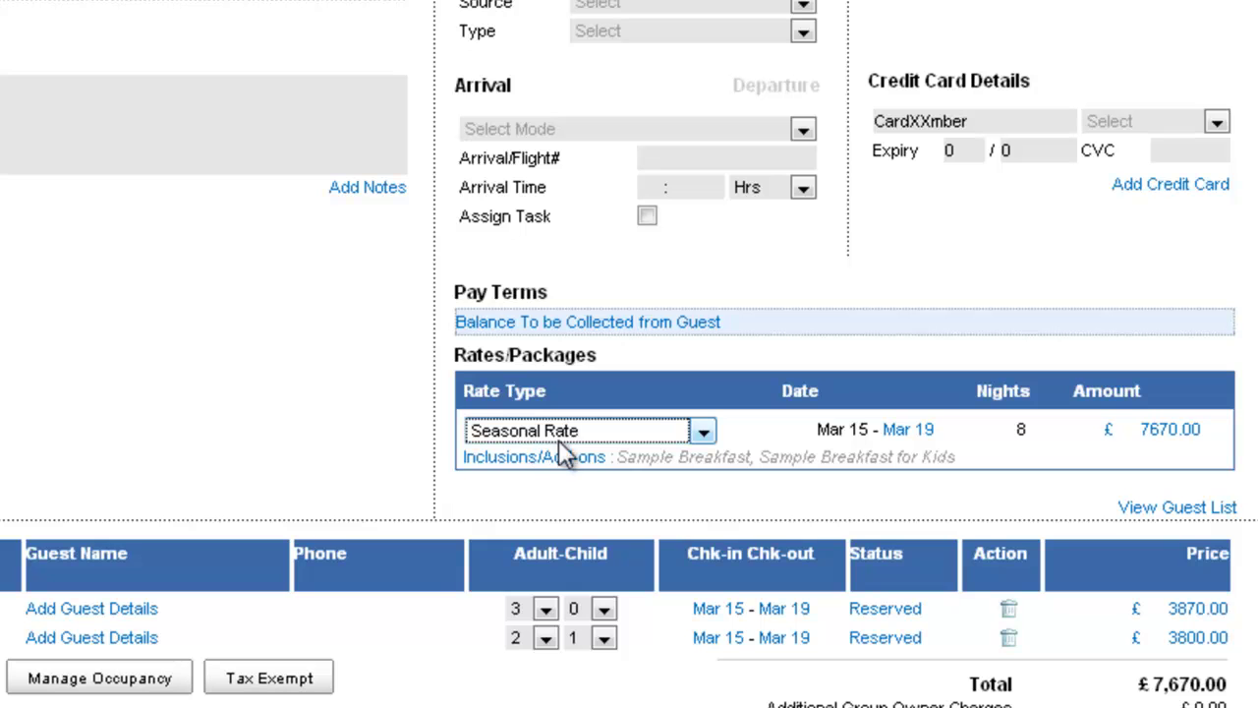
click(558, 439)
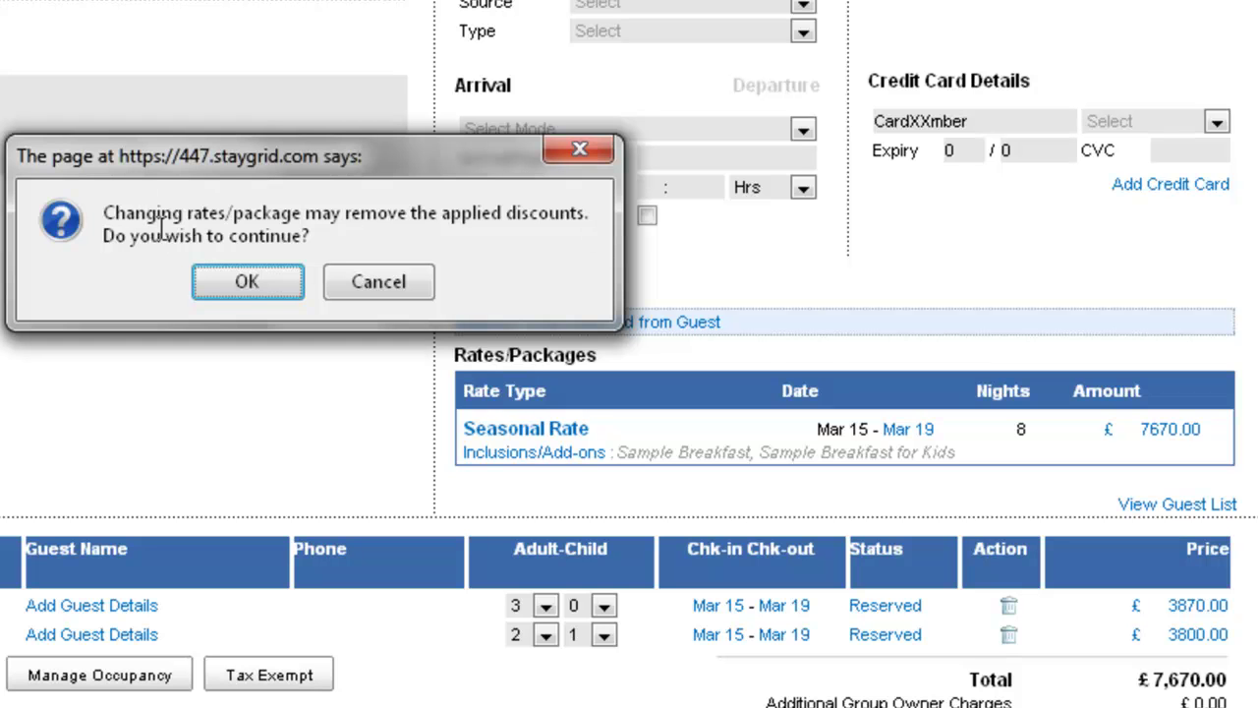
click(253, 289)
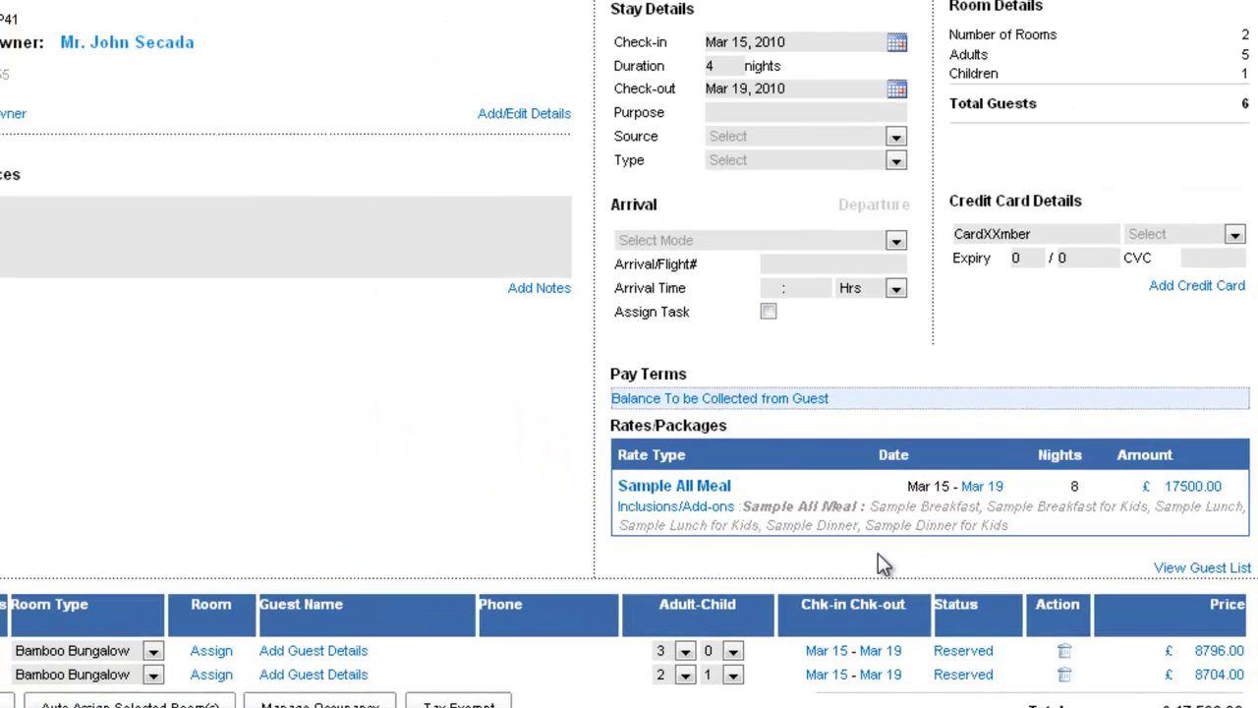
Step: Add Sample Half day Sight to the package (£17,590) and open the owner's guest details
click(448, 421)
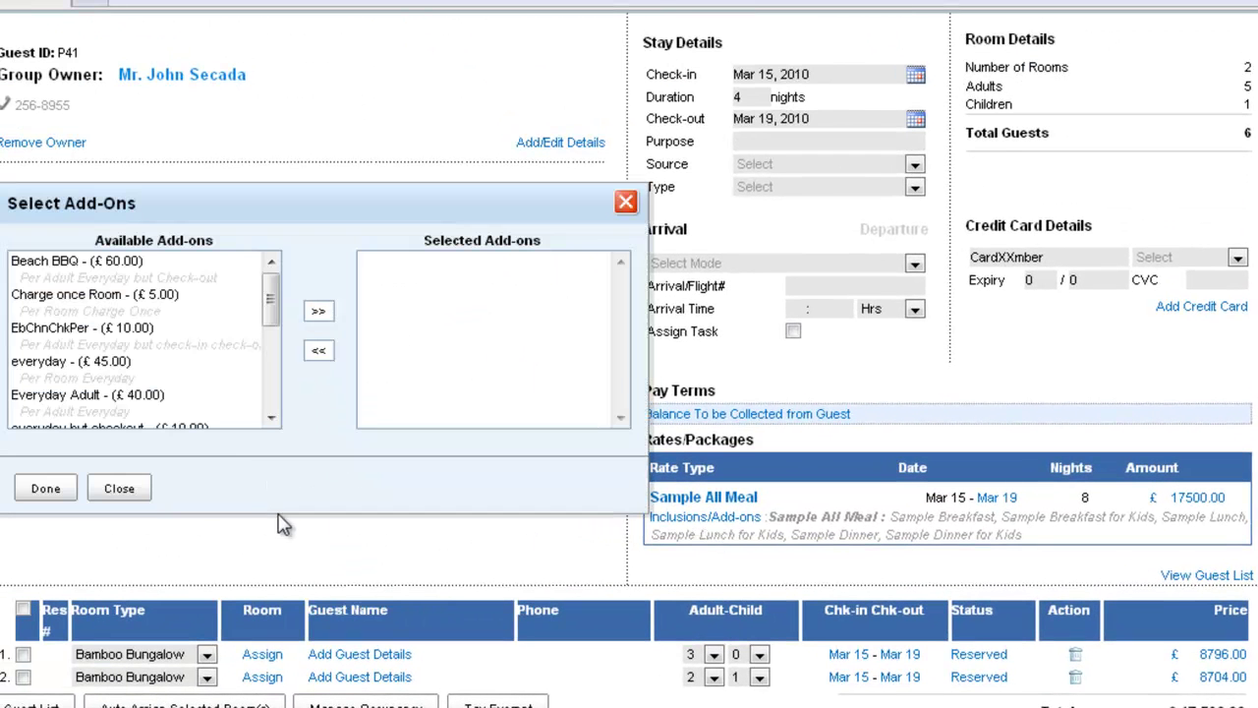
drag(271, 306, 271, 359)
double_click(120, 286)
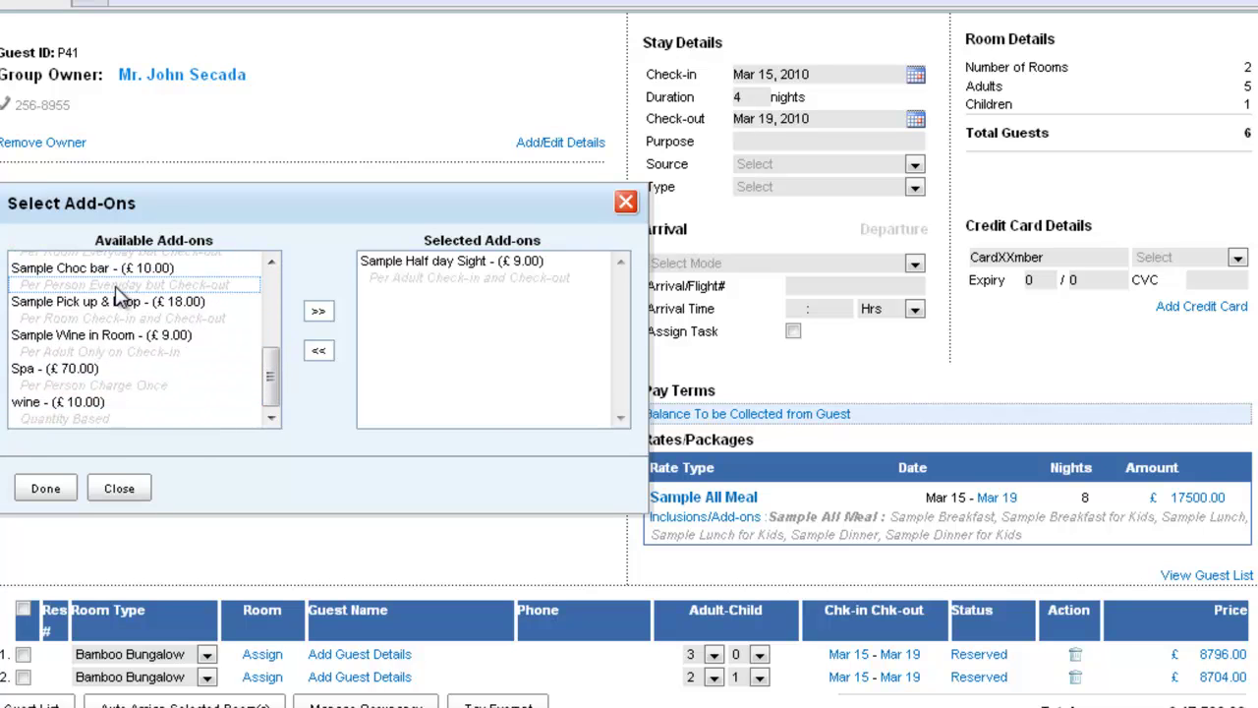
click(45, 488)
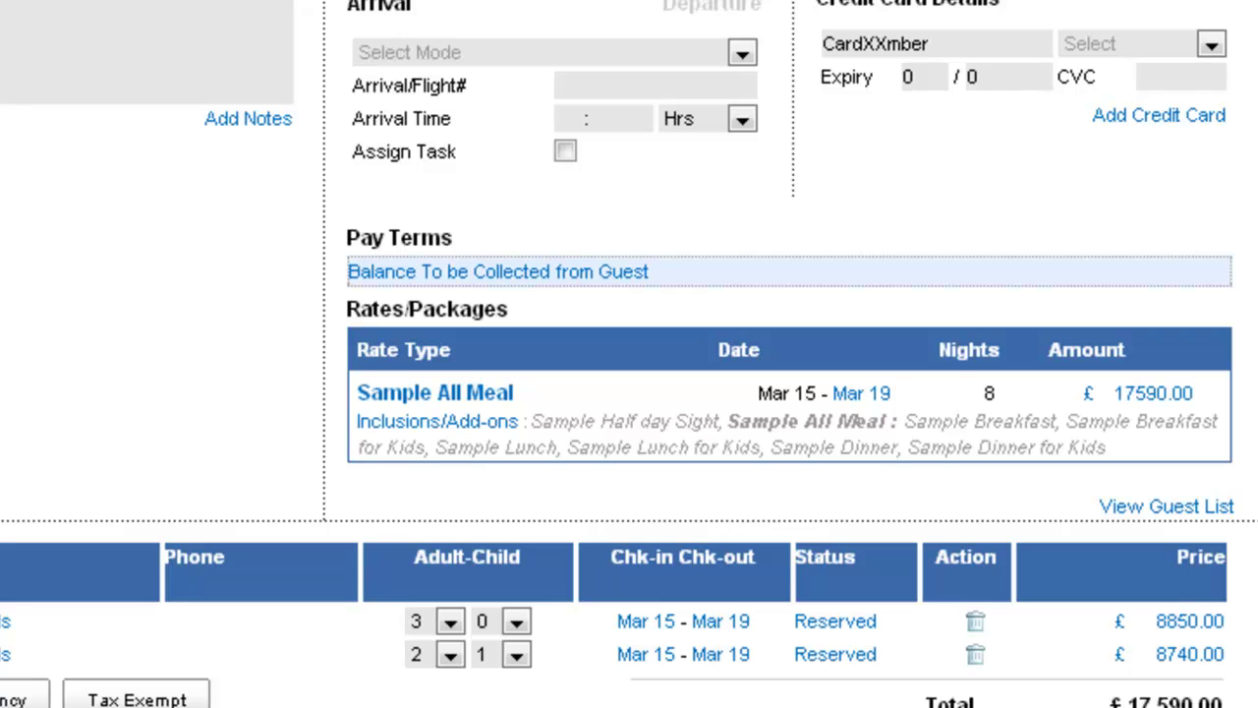
scroll(422, 280, up, 2)
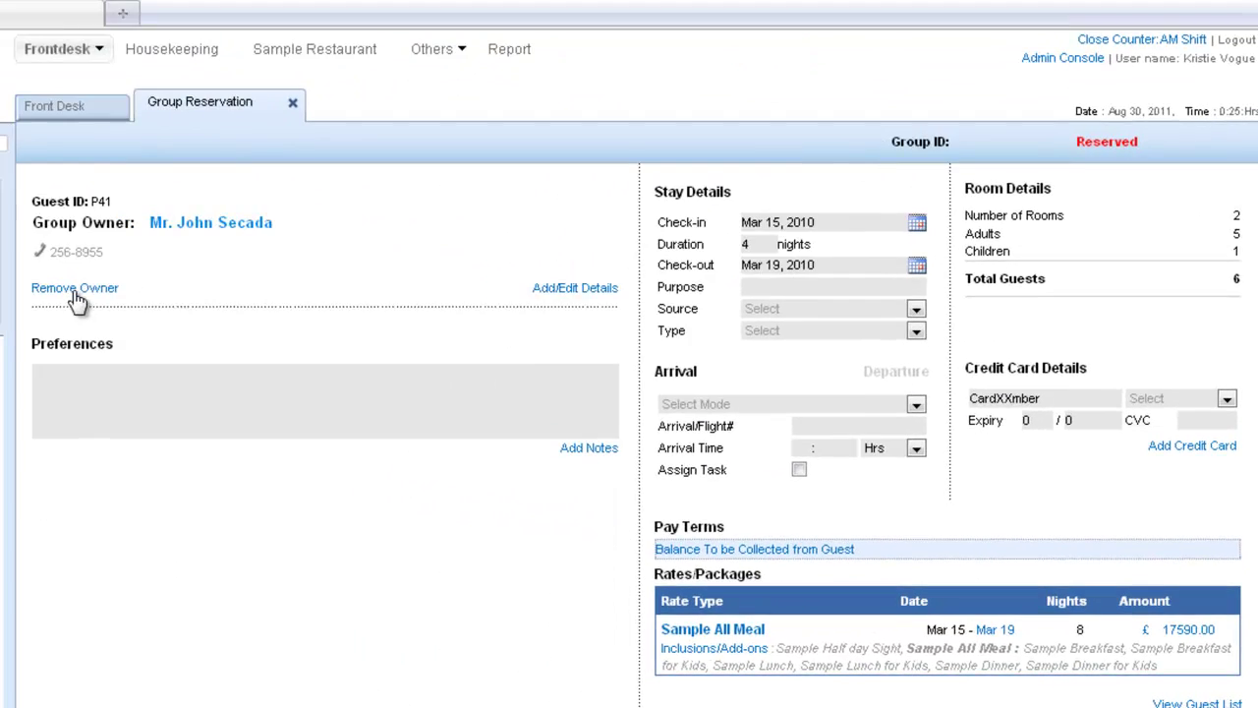
click(575, 291)
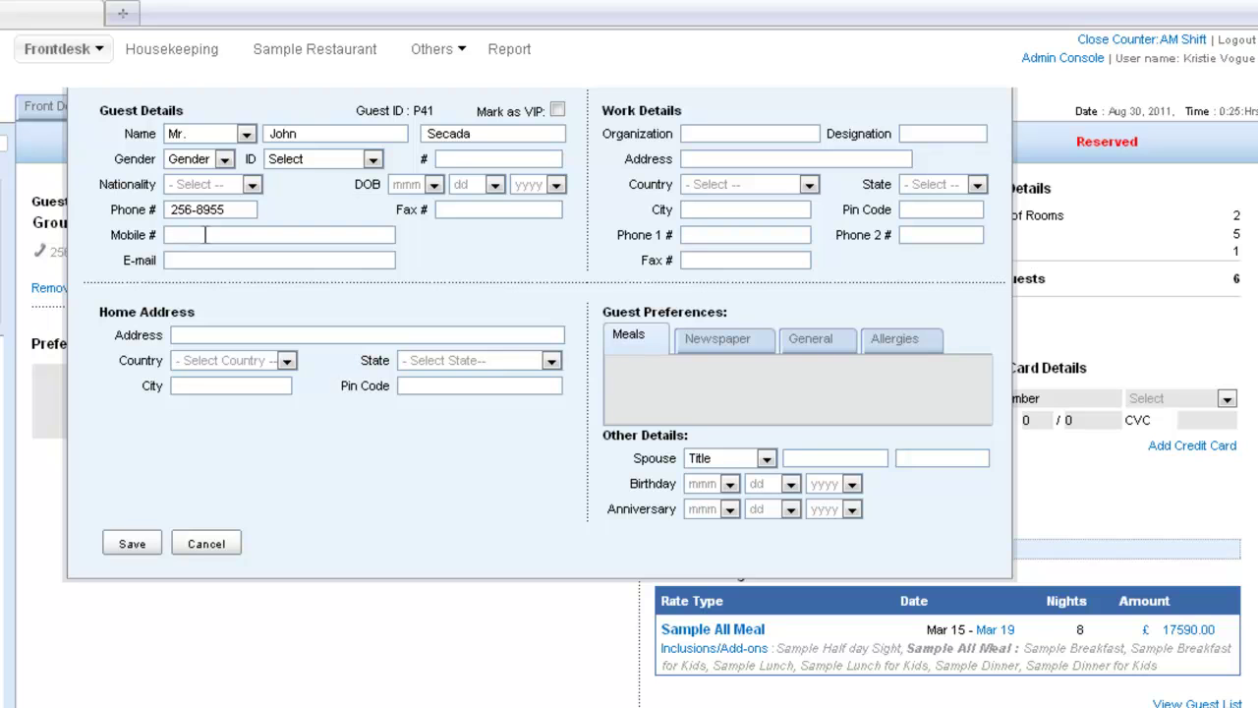
Step: Enter the owner's mobile number and e-mail address
text(99999999)
key(Tab)
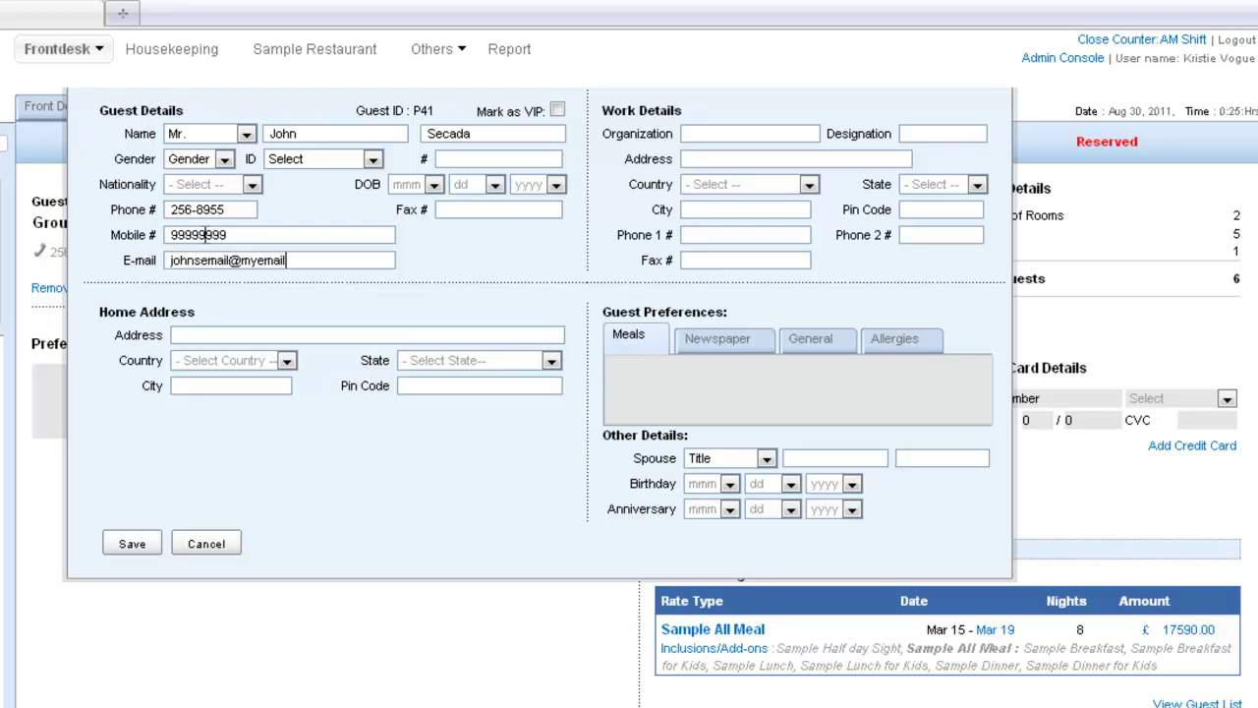
Step: Set the owner's home country to United States, state Arizona, and save
click(211, 332)
click(246, 364)
key(u)
key(Down)
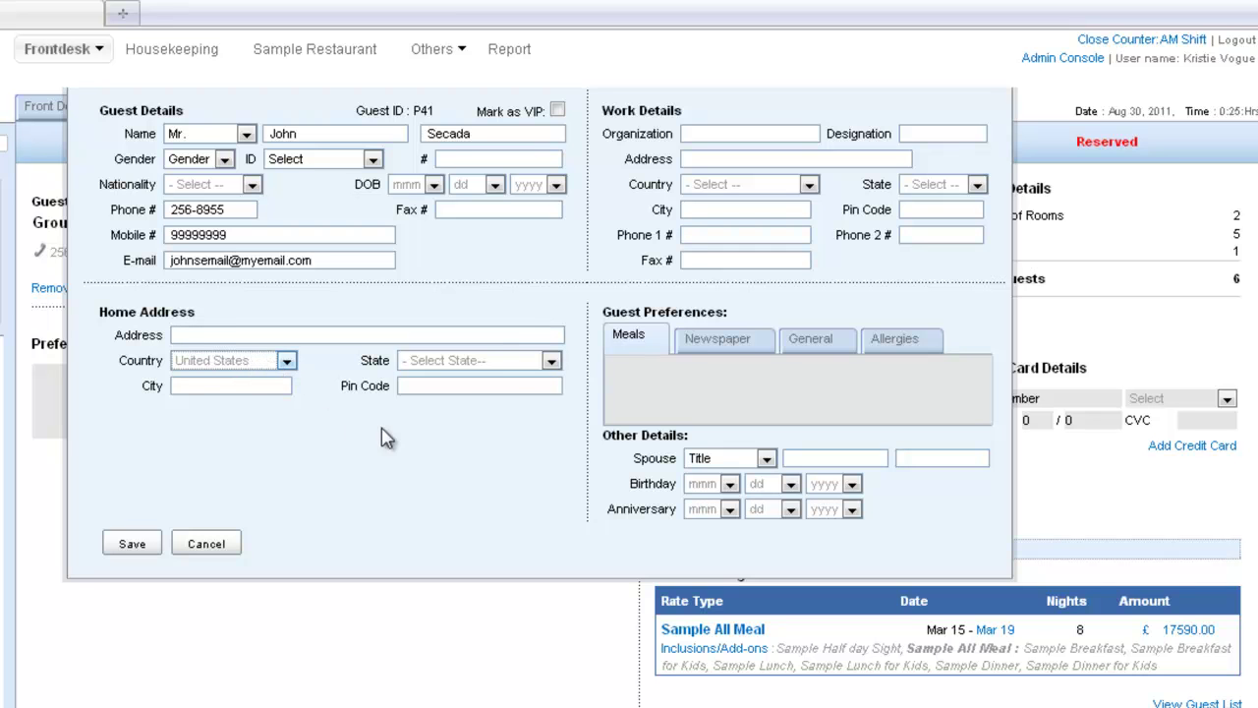
click(551, 361)
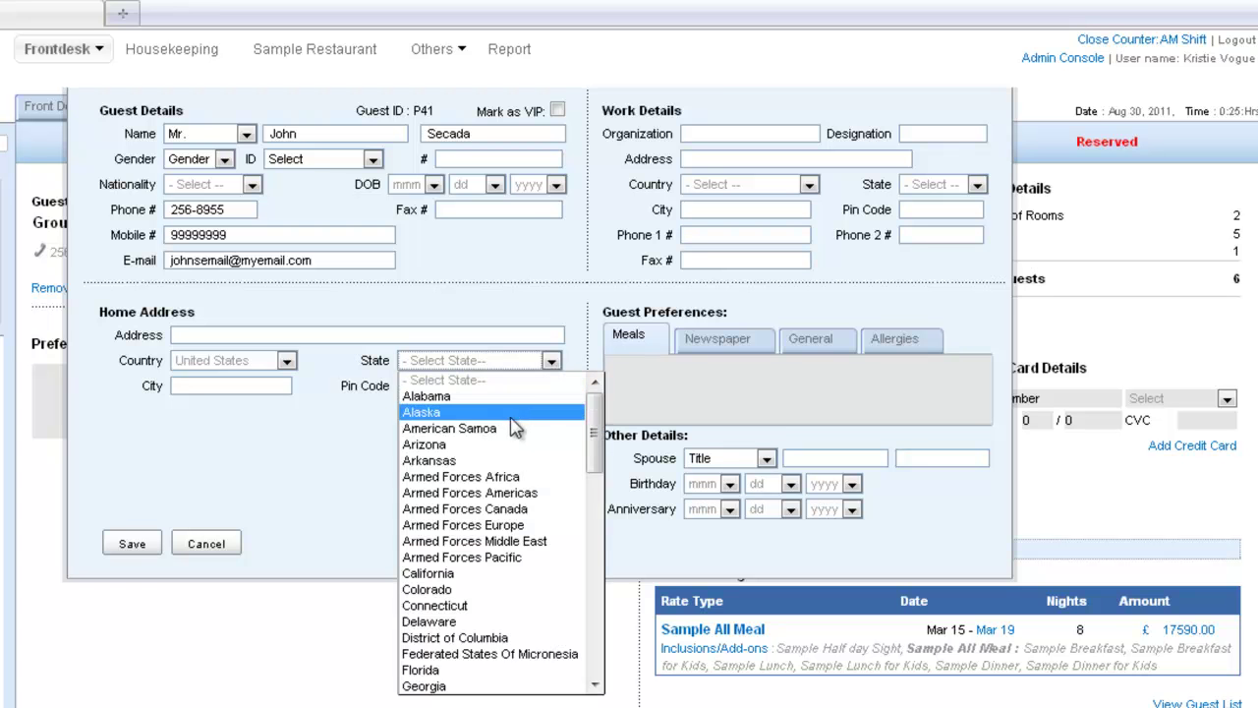
click(472, 447)
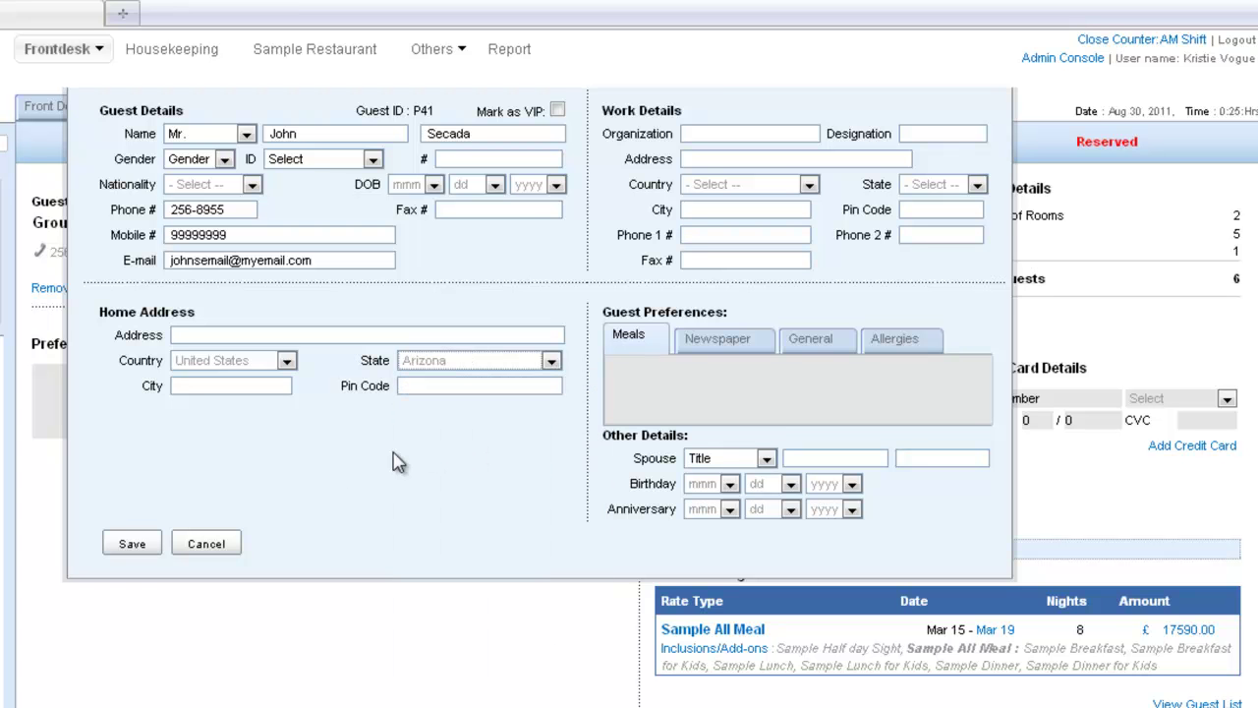
click(126, 548)
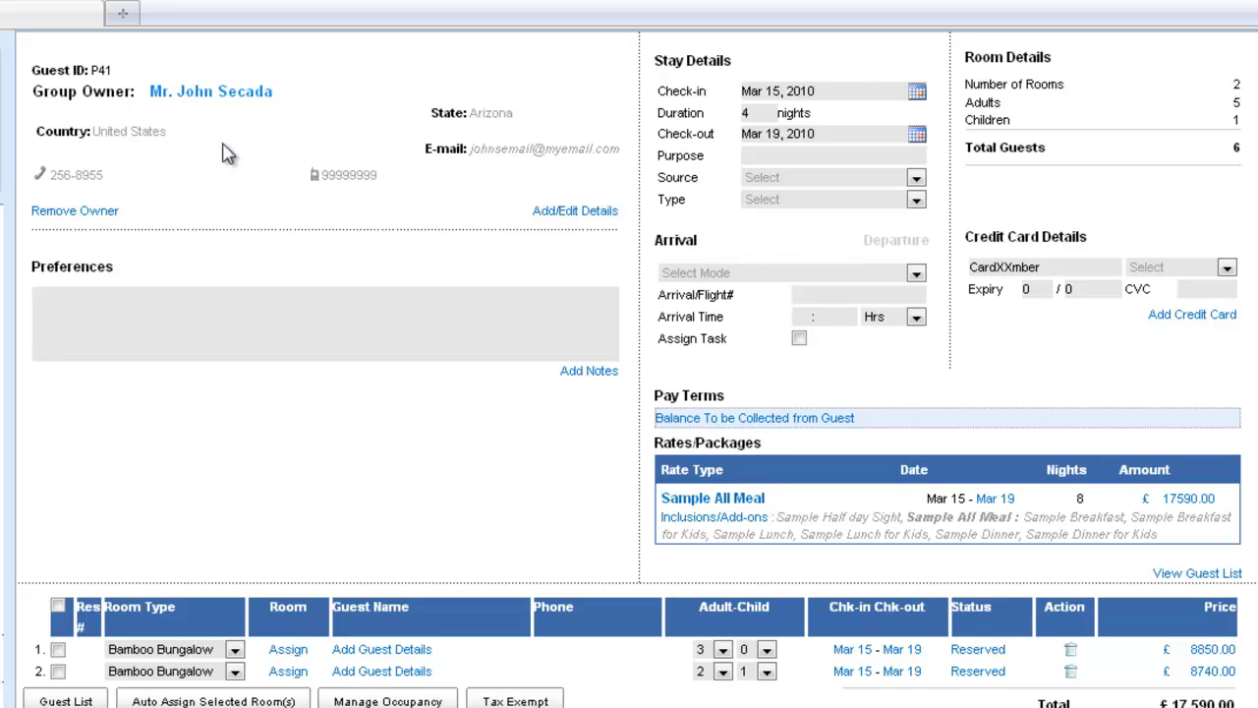
Step: Assign the existing group owner as room 1's guest, then mark room 2 for guest entry
scroll(353, 280, down, 3)
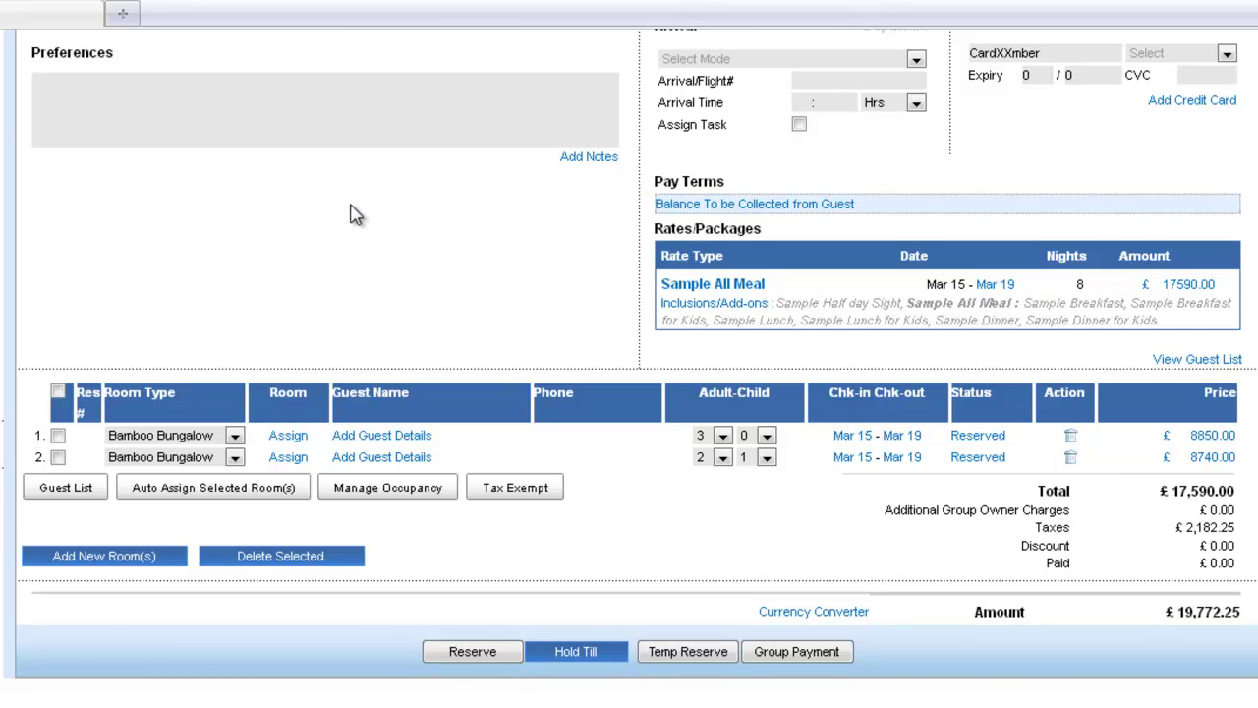
scroll(290, 157, up, 2)
scroll(365, 429, down, 2)
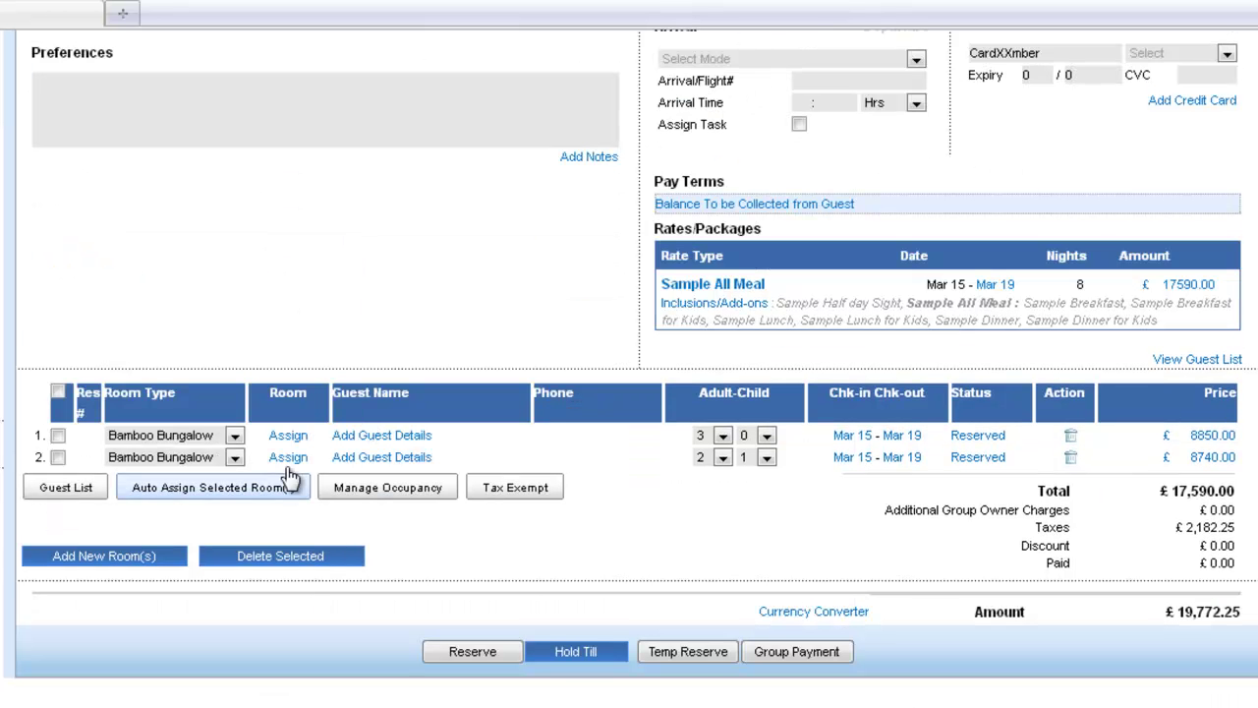
click(420, 436)
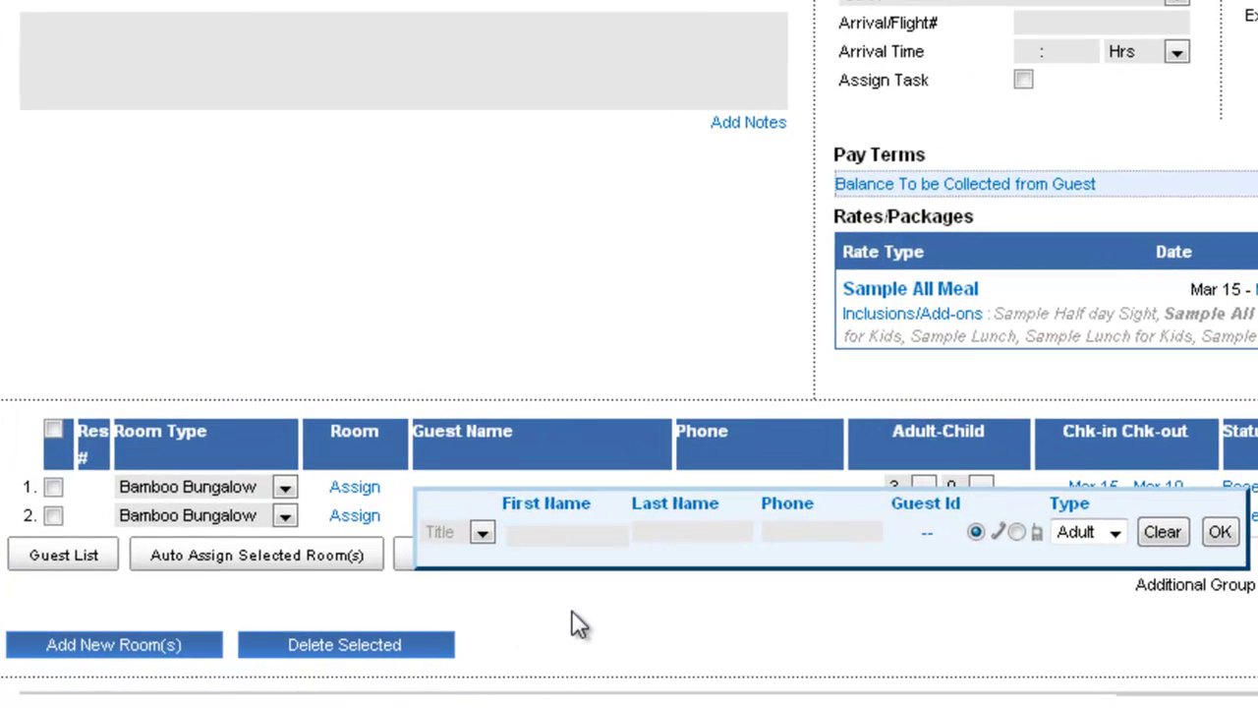
text(joh)
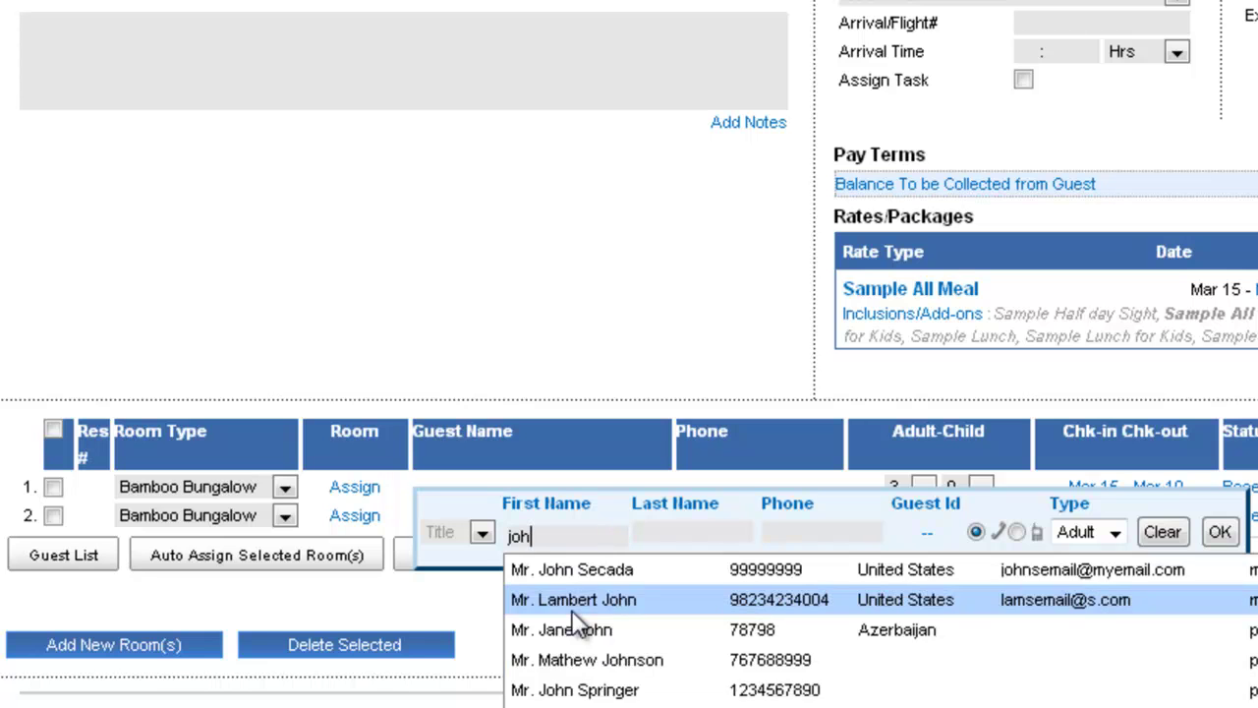
key(Tab)
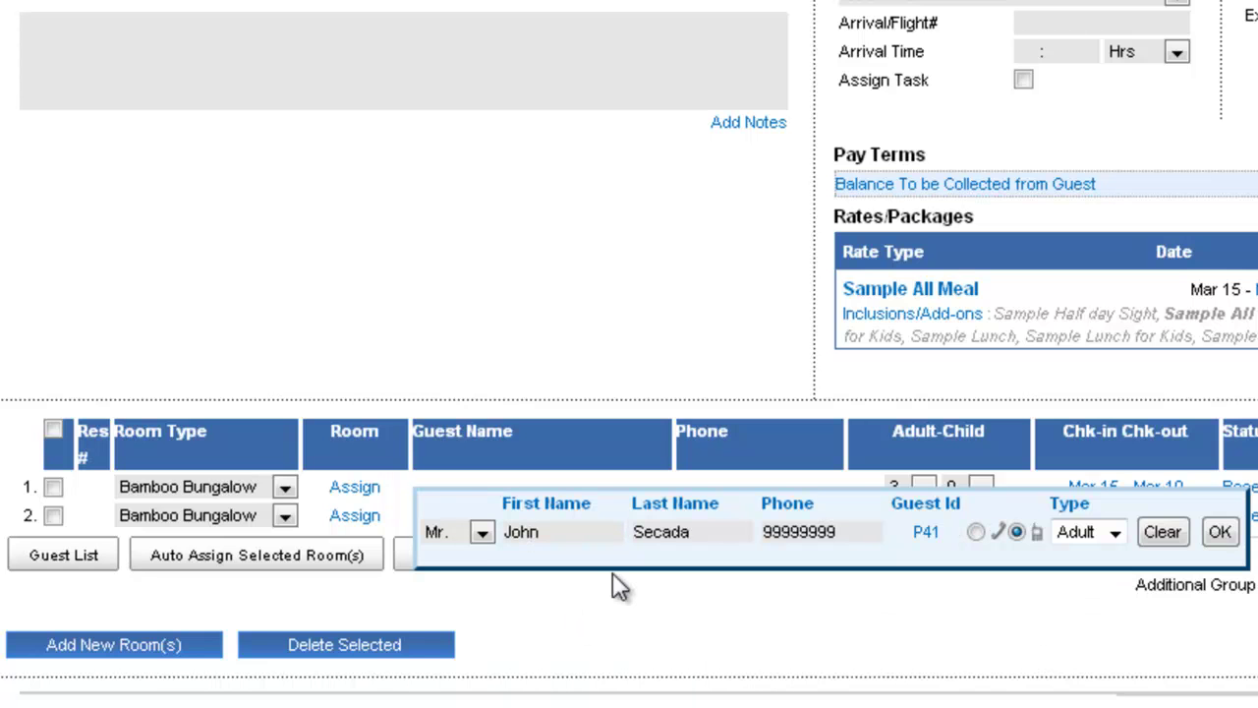
click(1220, 532)
click(53, 517)
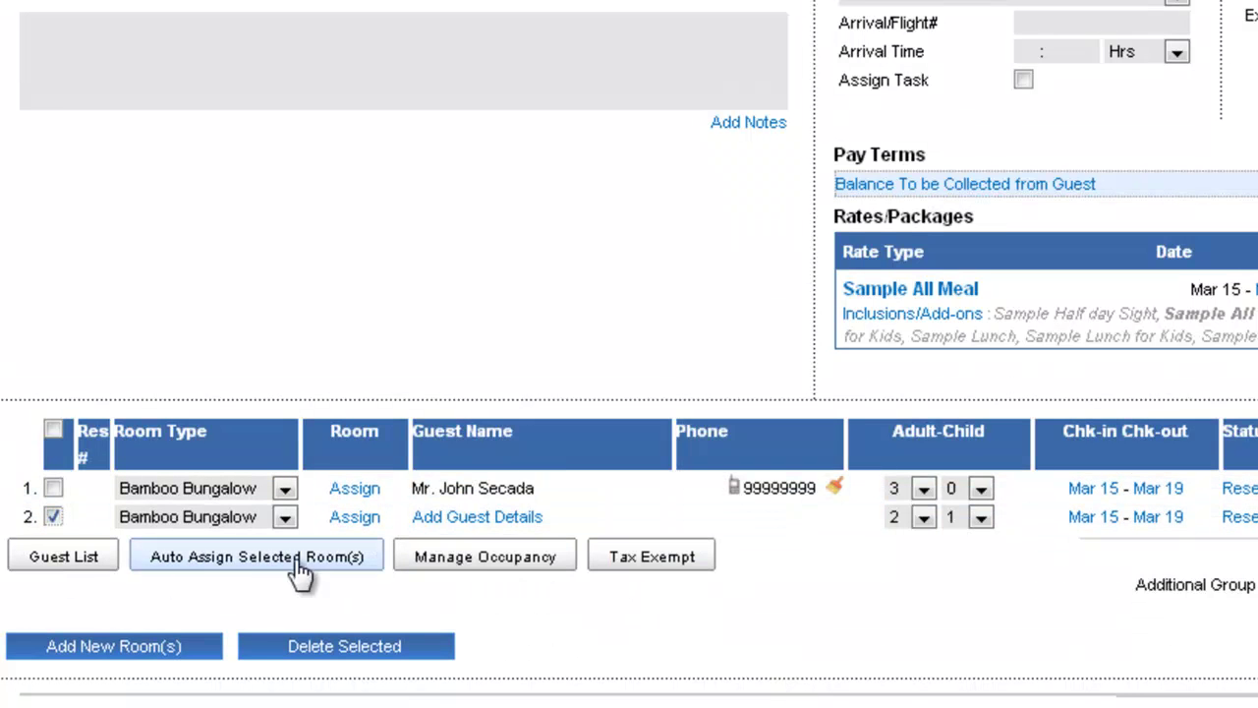
Step: Attach a new guest with first name, last name and phone number to room 2 and save
click(76, 568)
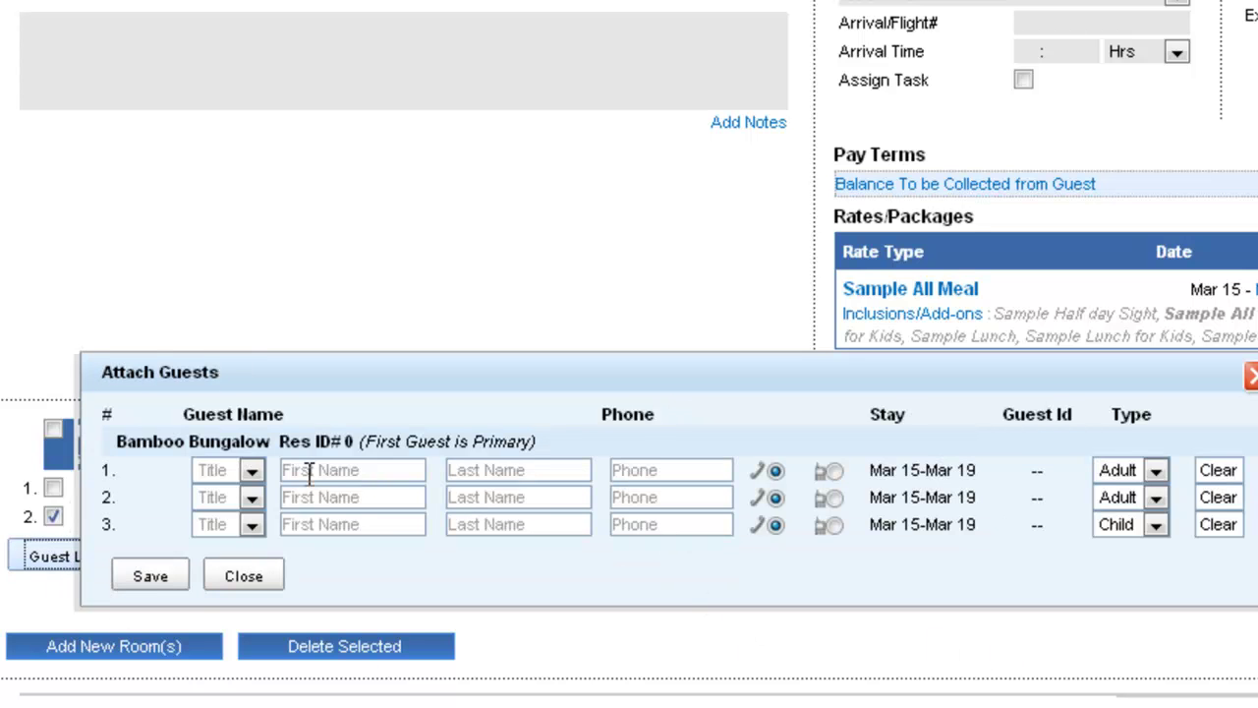
click(310, 471)
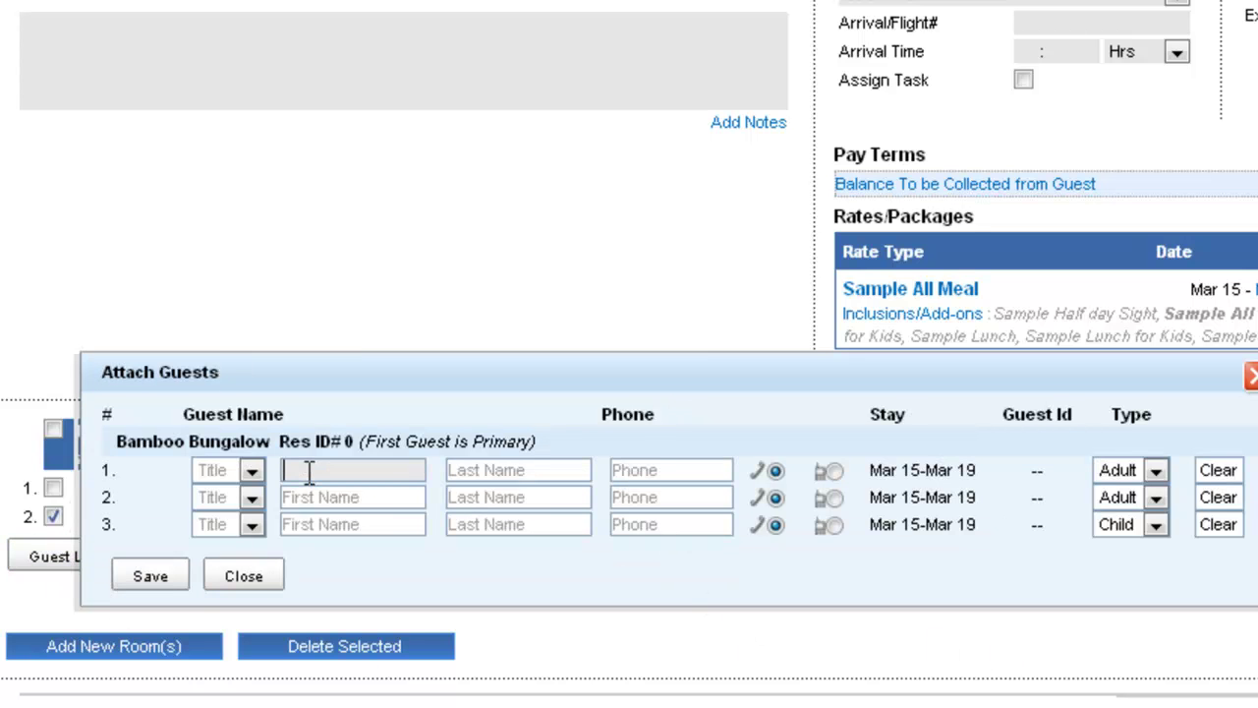
key(Tab)
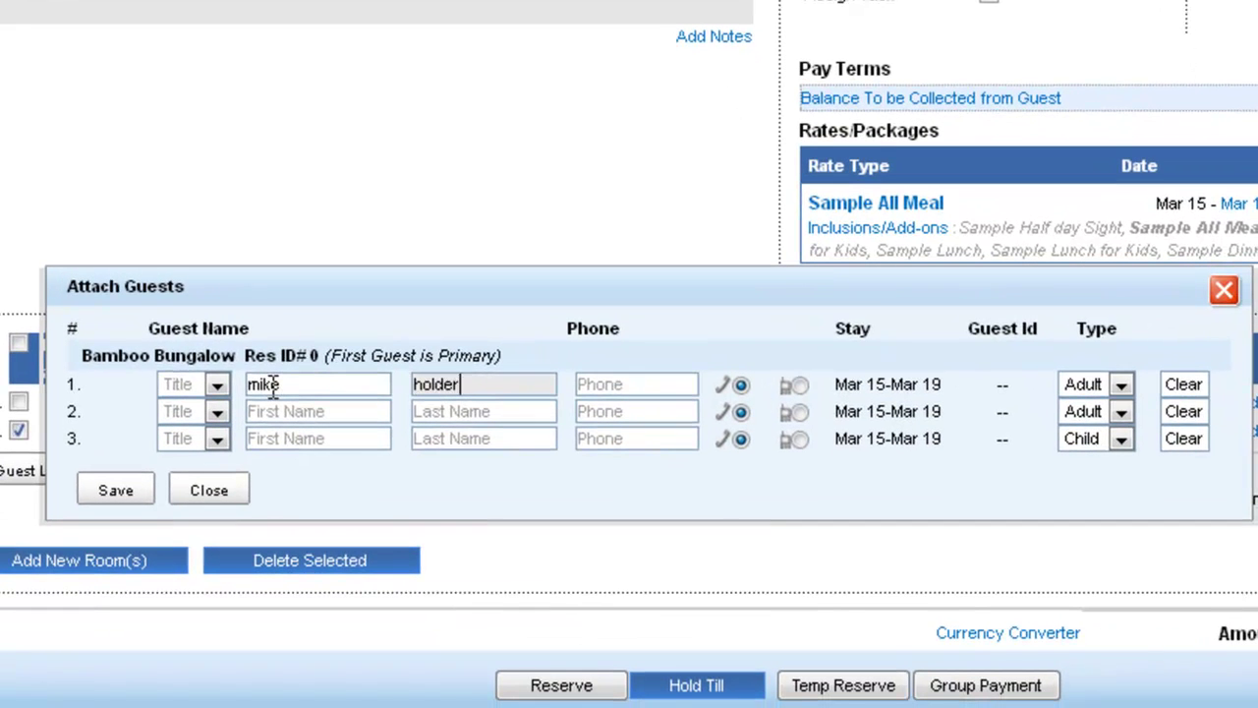
key(Tab)
click(130, 497)
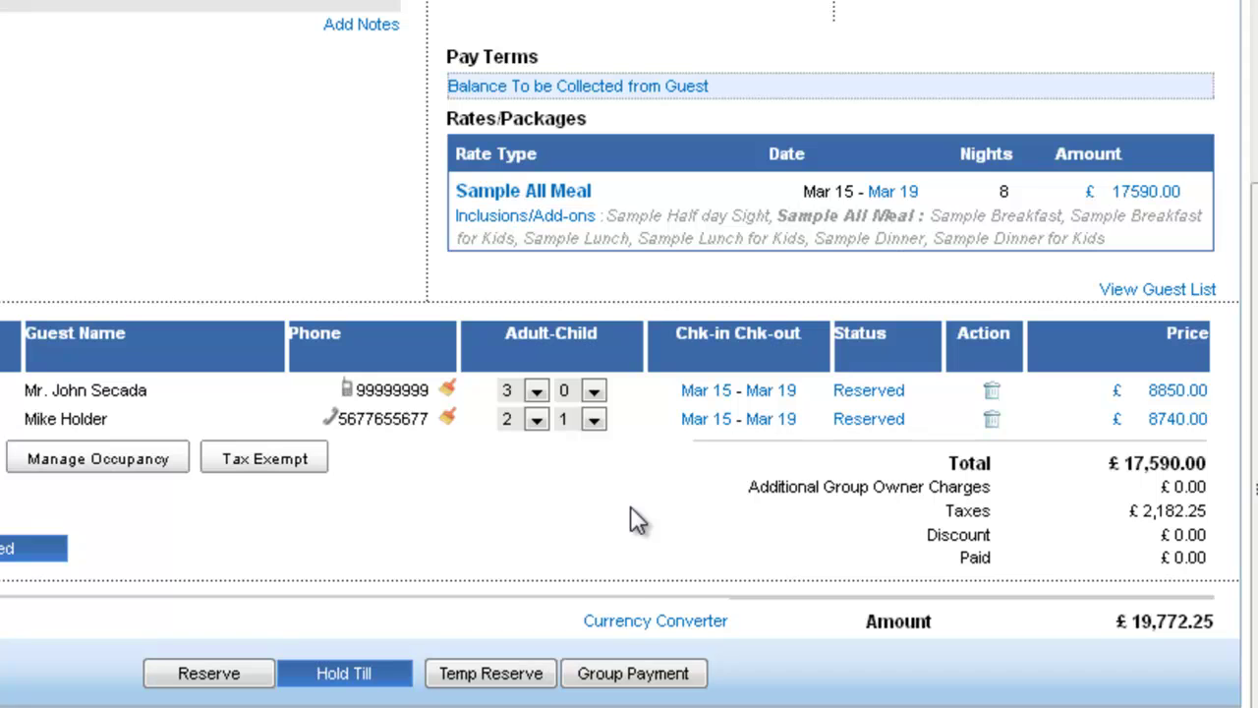
click(774, 430)
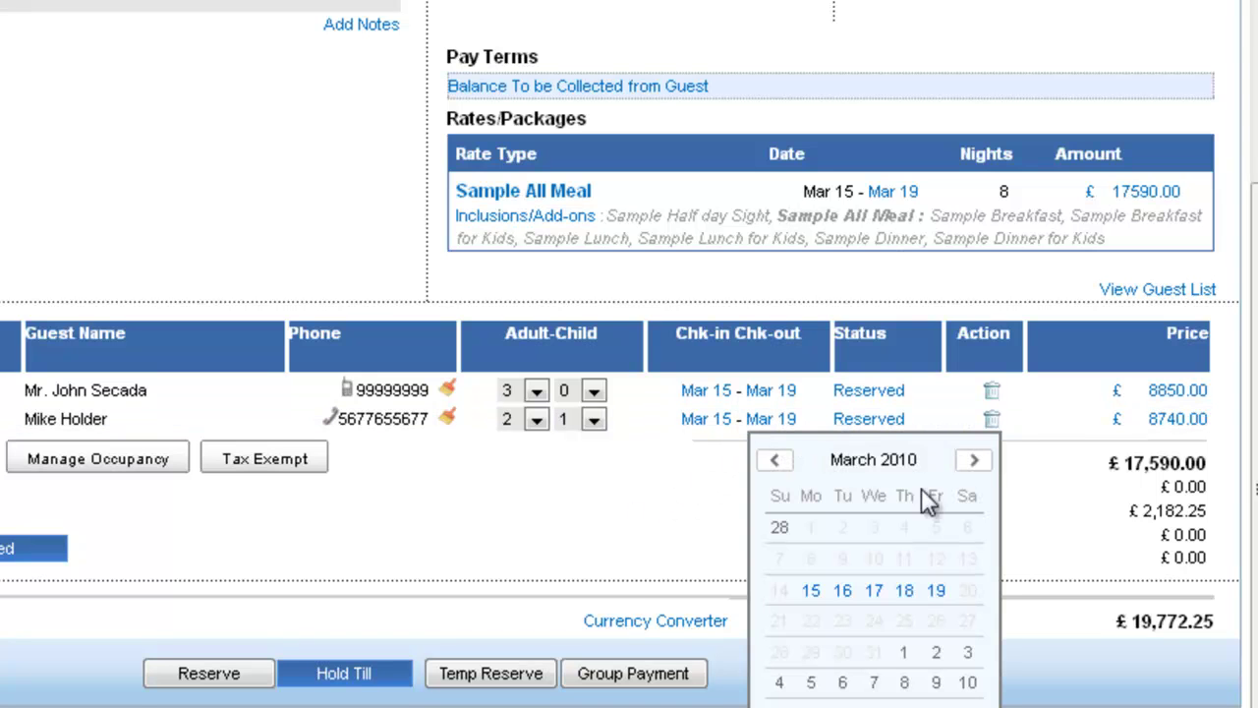
click(875, 590)
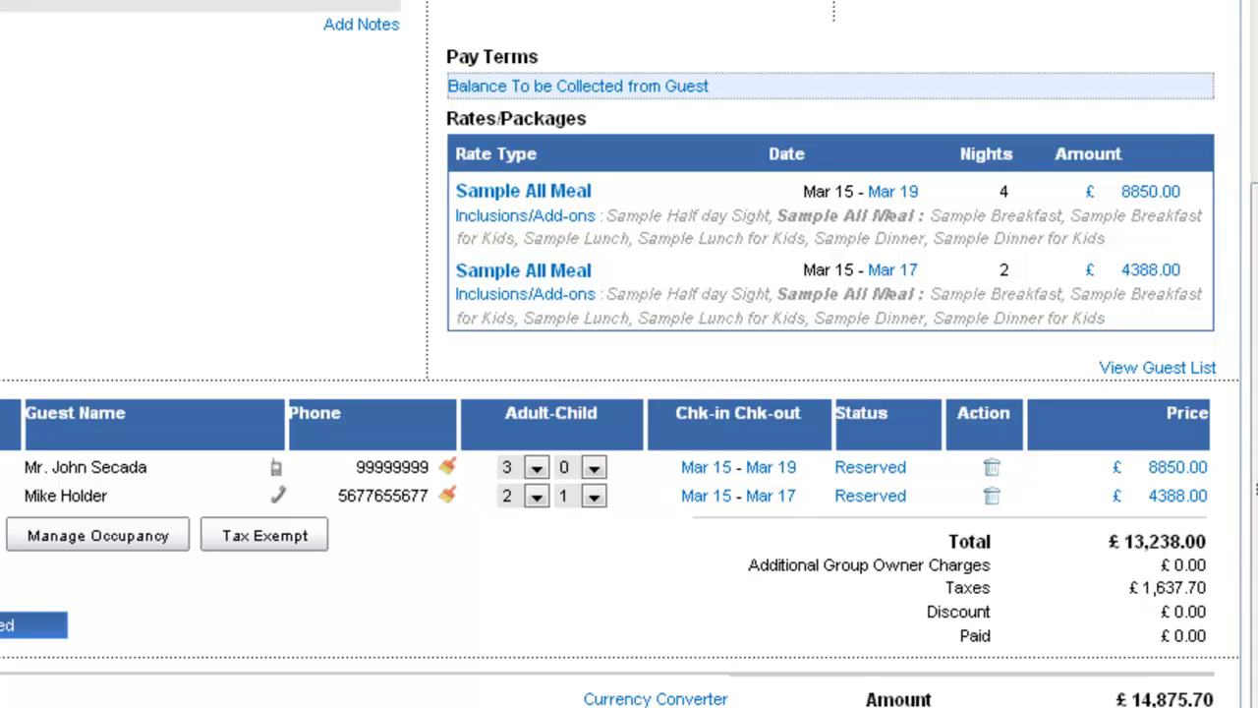
scroll(630, 354, up, 3)
scroll(629, 354, down, 3)
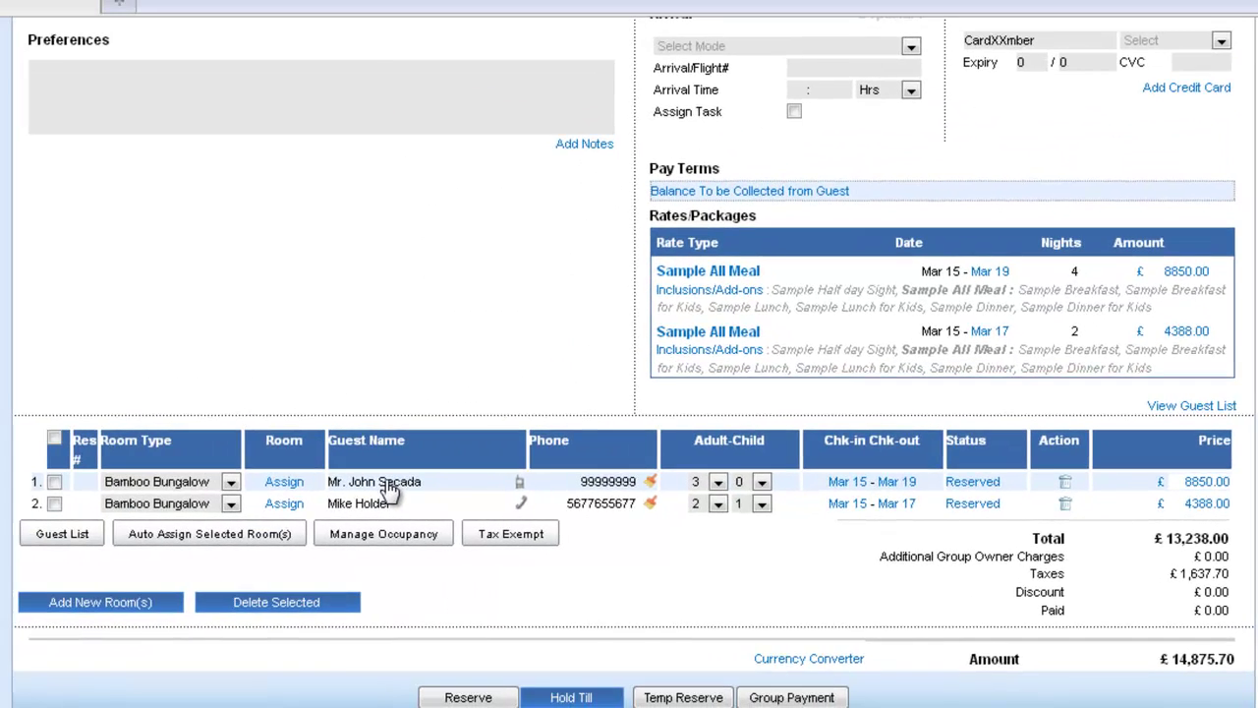
Step: Change room 1's second sharer's stay to end March 16, one night only
click(101, 474)
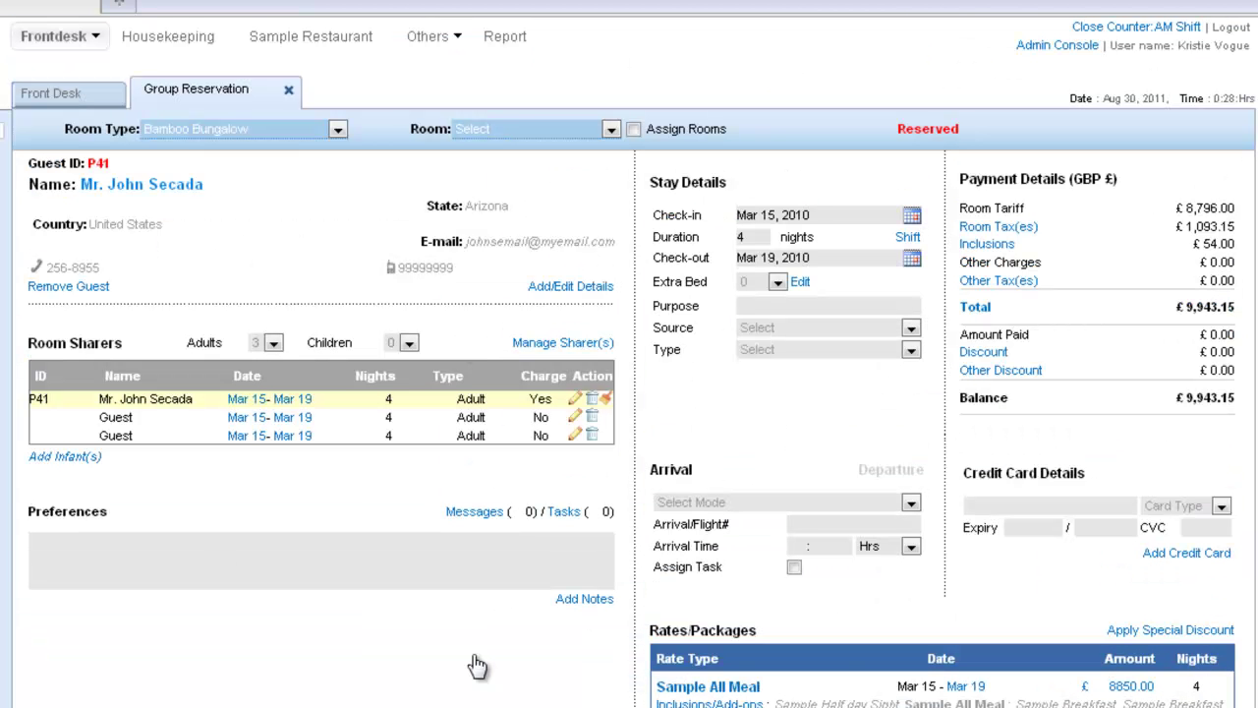
click(305, 423)
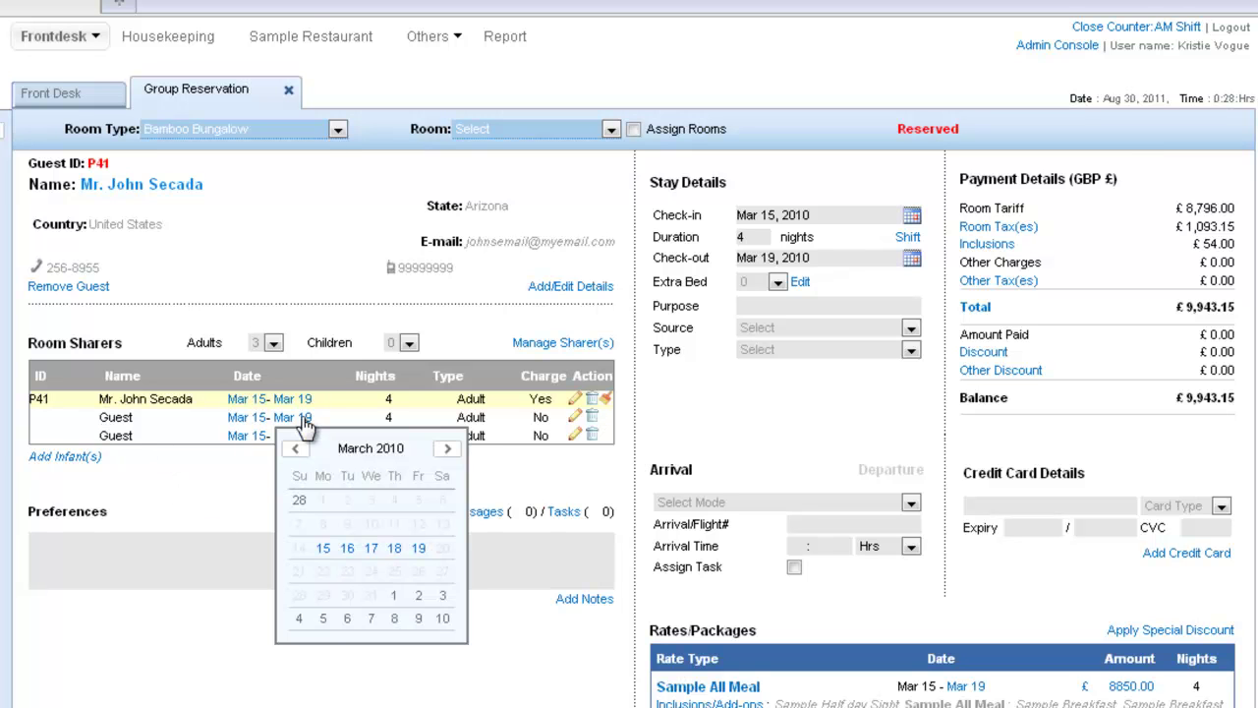
click(347, 548)
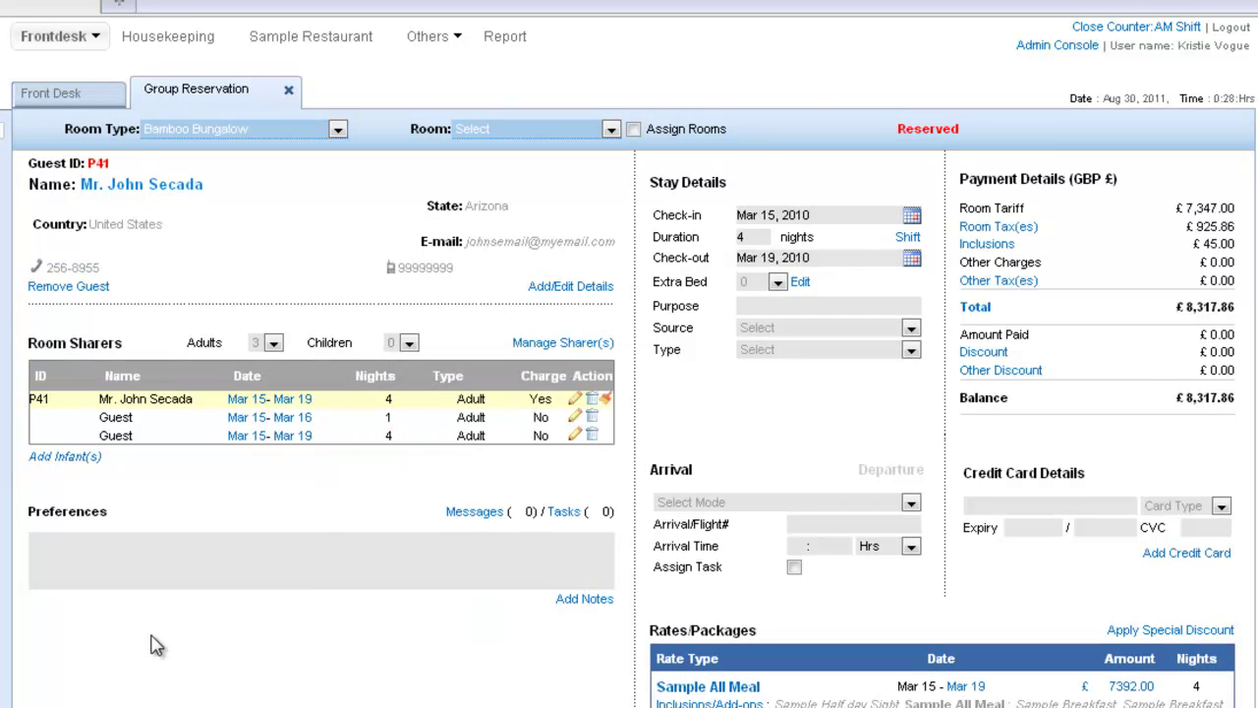
scroll(344, 501, down, 3)
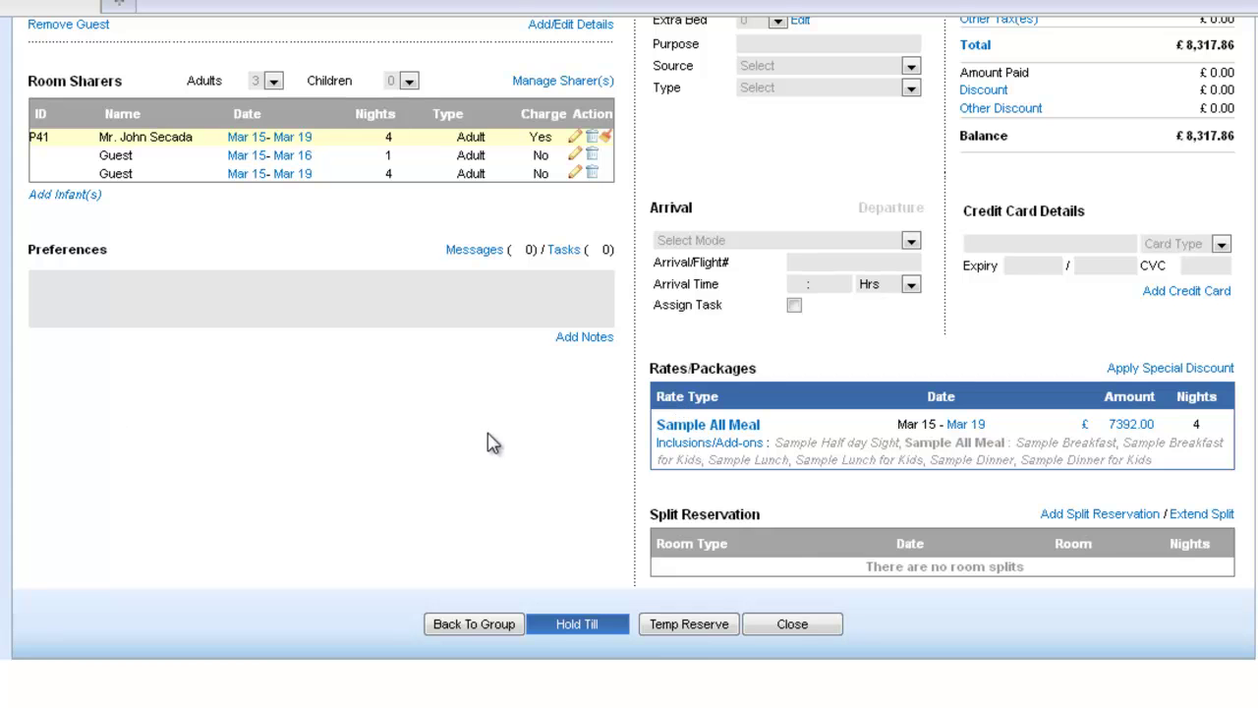
scroll(472, 634, up, 3)
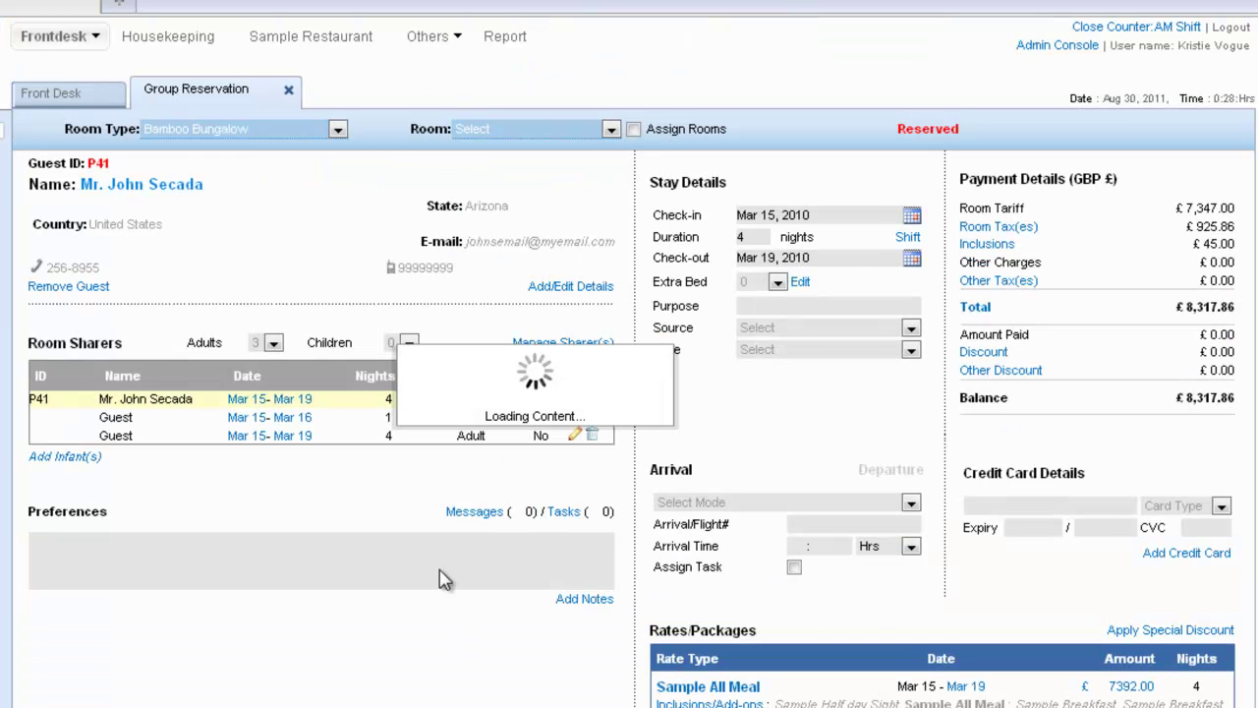
Step: Override the room rate amounts to £7000.00 for room 1 and £4000.00 for room 2
scroll(450, 596, down, 1)
scroll(449, 597, down, 1)
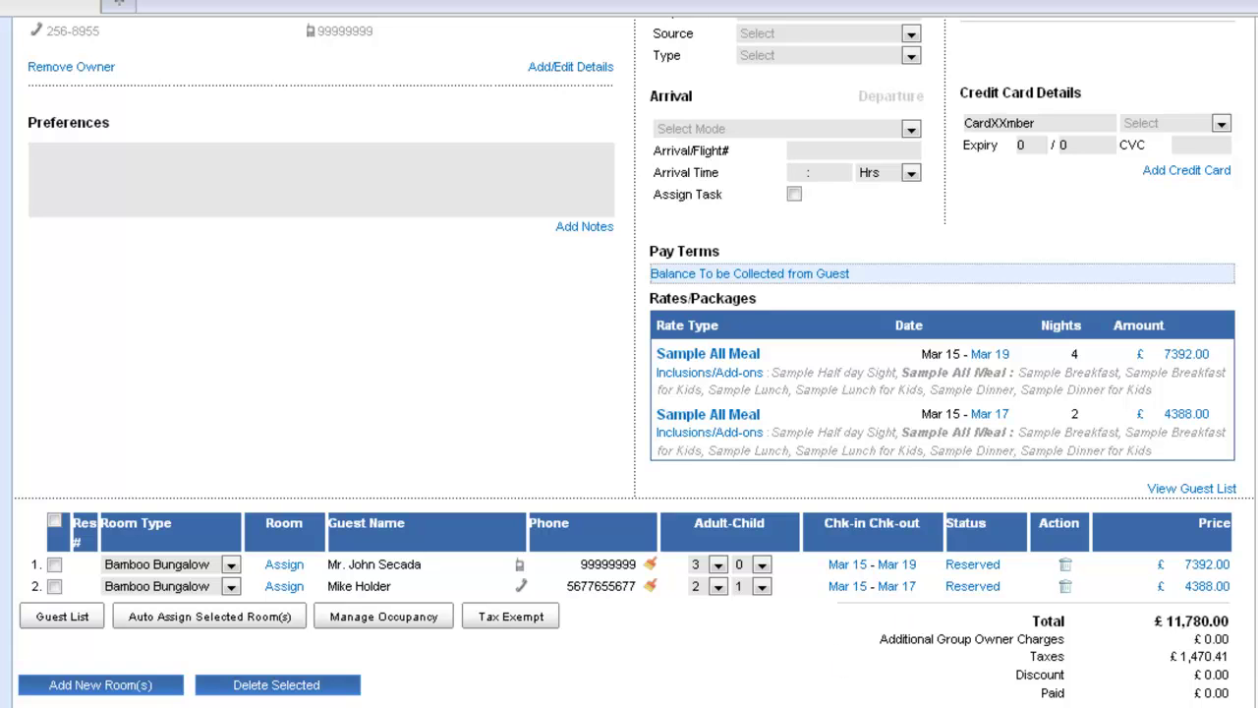
click(1171, 355)
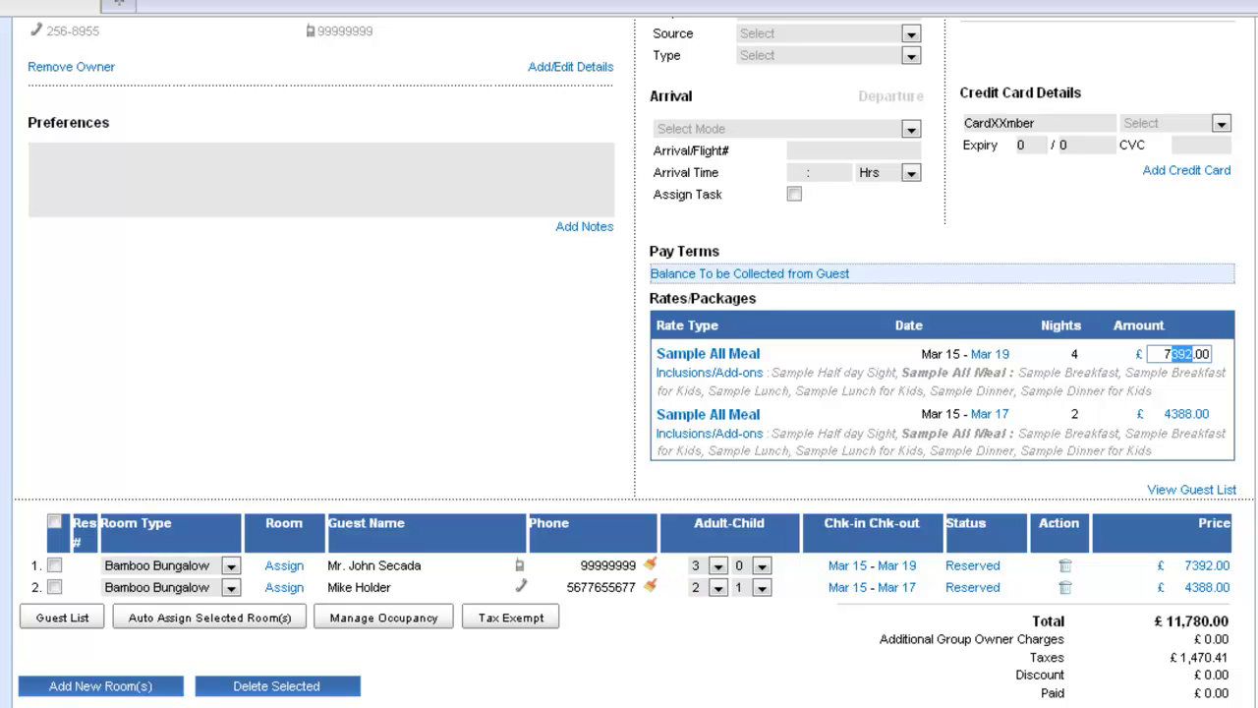
text(000)
click(738, 332)
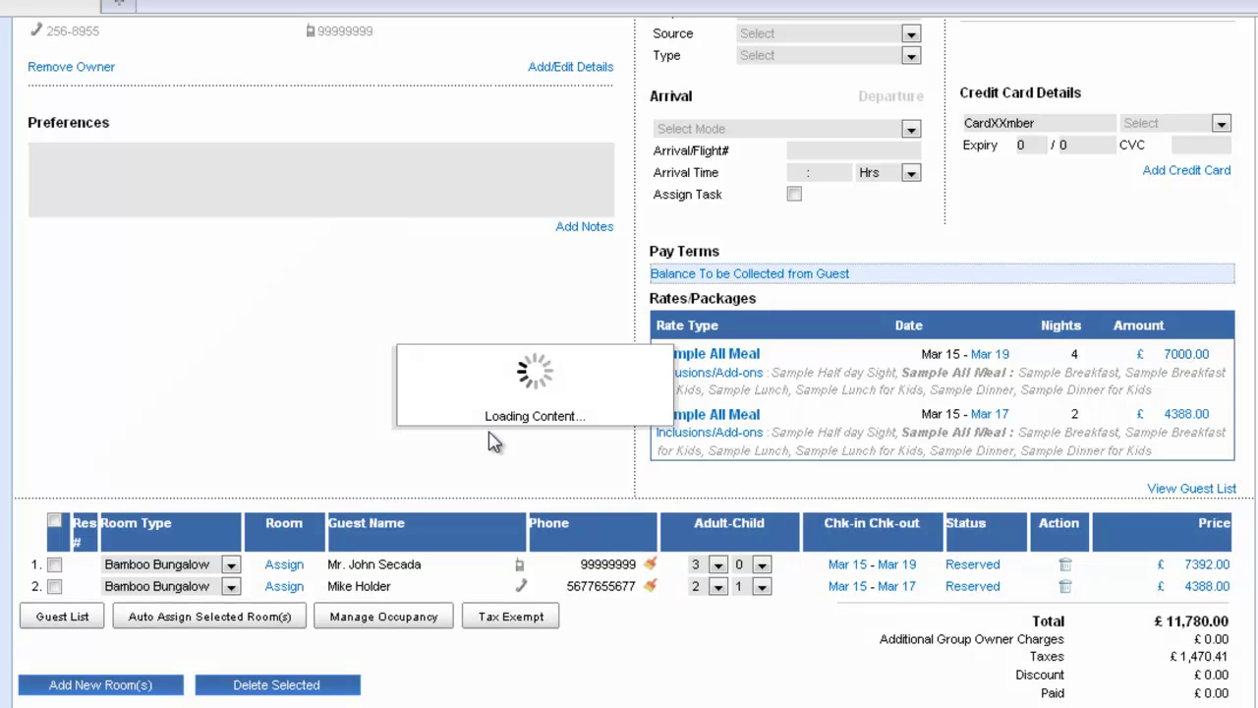
click(1187, 414)
drag(1193, 414, 1168, 414)
text(000)
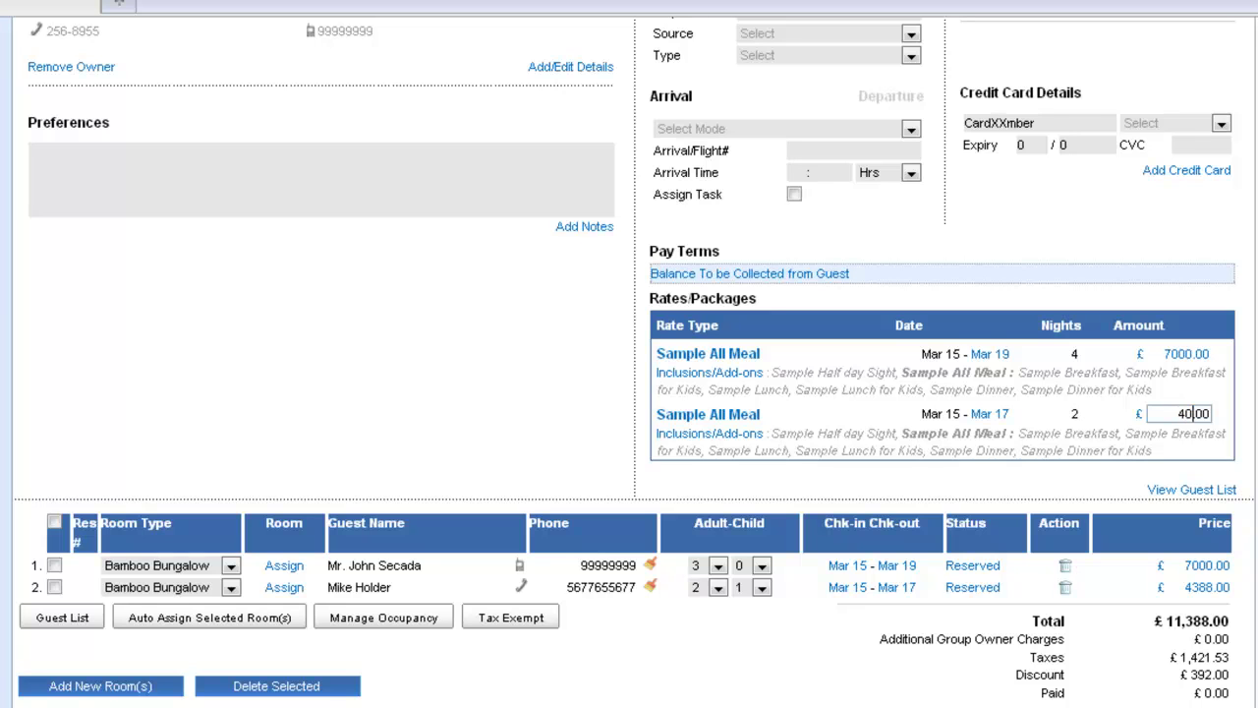
click(568, 425)
scroll(606, 605, down, 1)
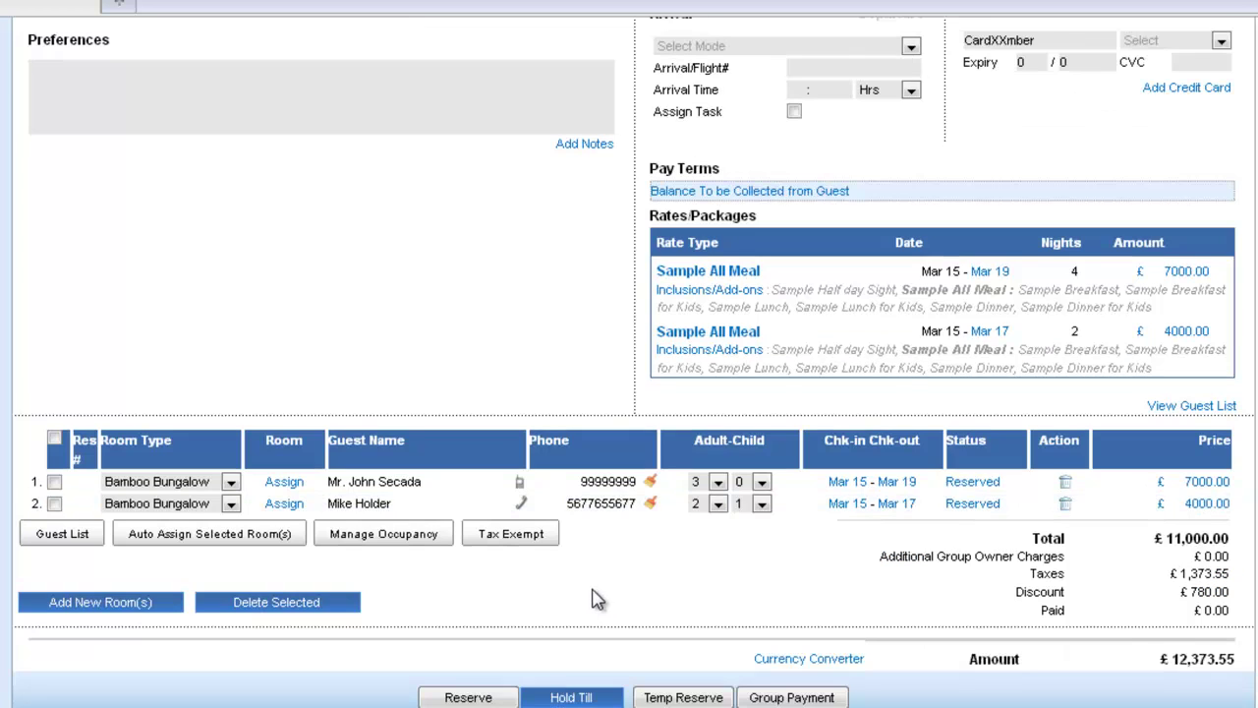
scroll(597, 598, up, 3)
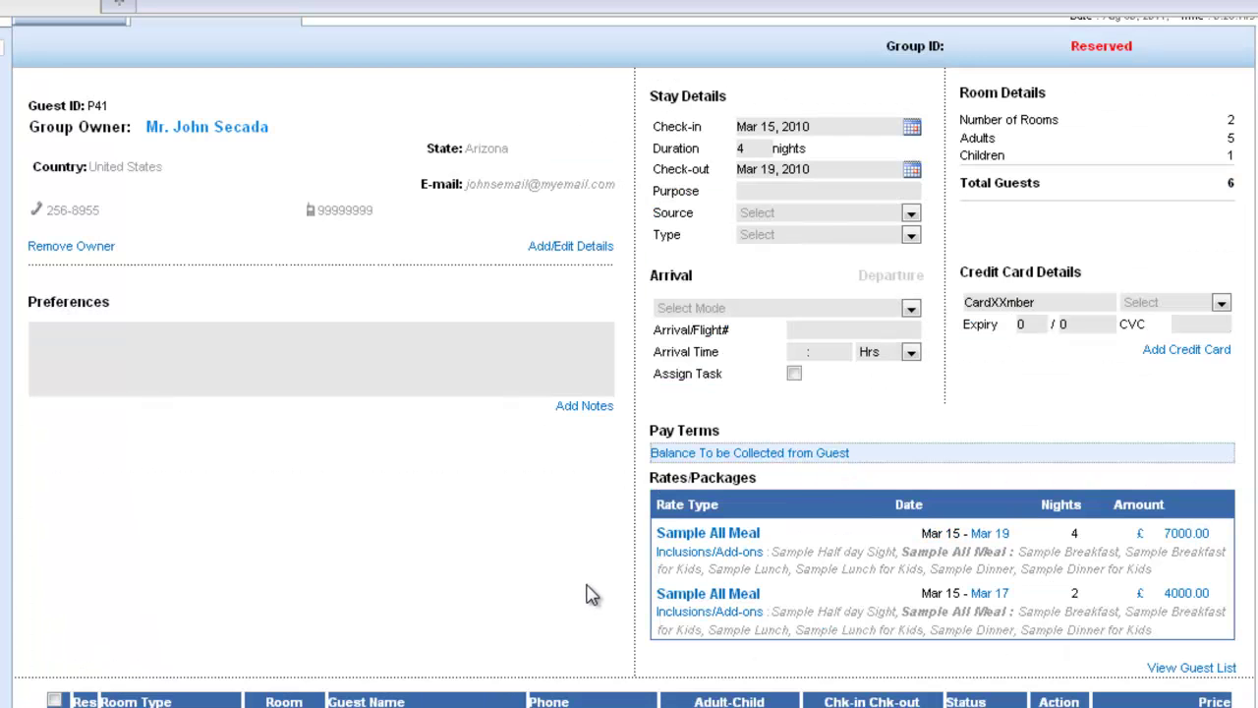
Step: Add the group owner's passport number as a Passport ID in the guest details and save
click(563, 258)
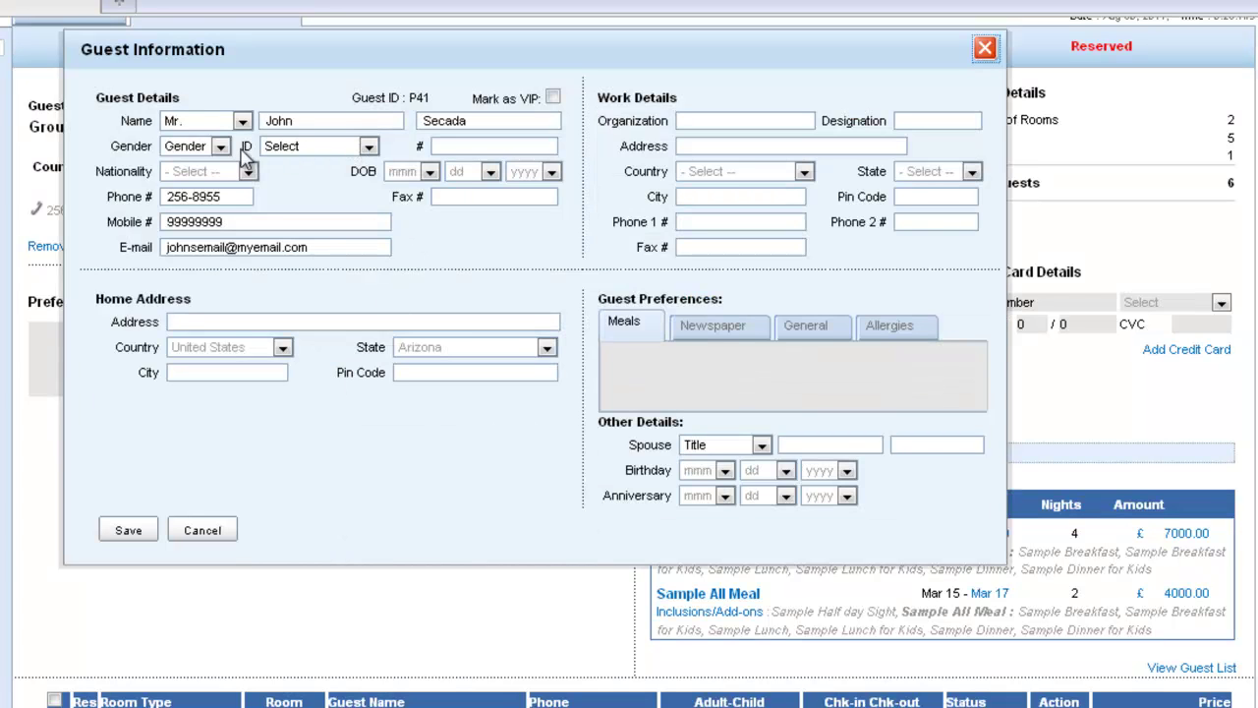
click(369, 147)
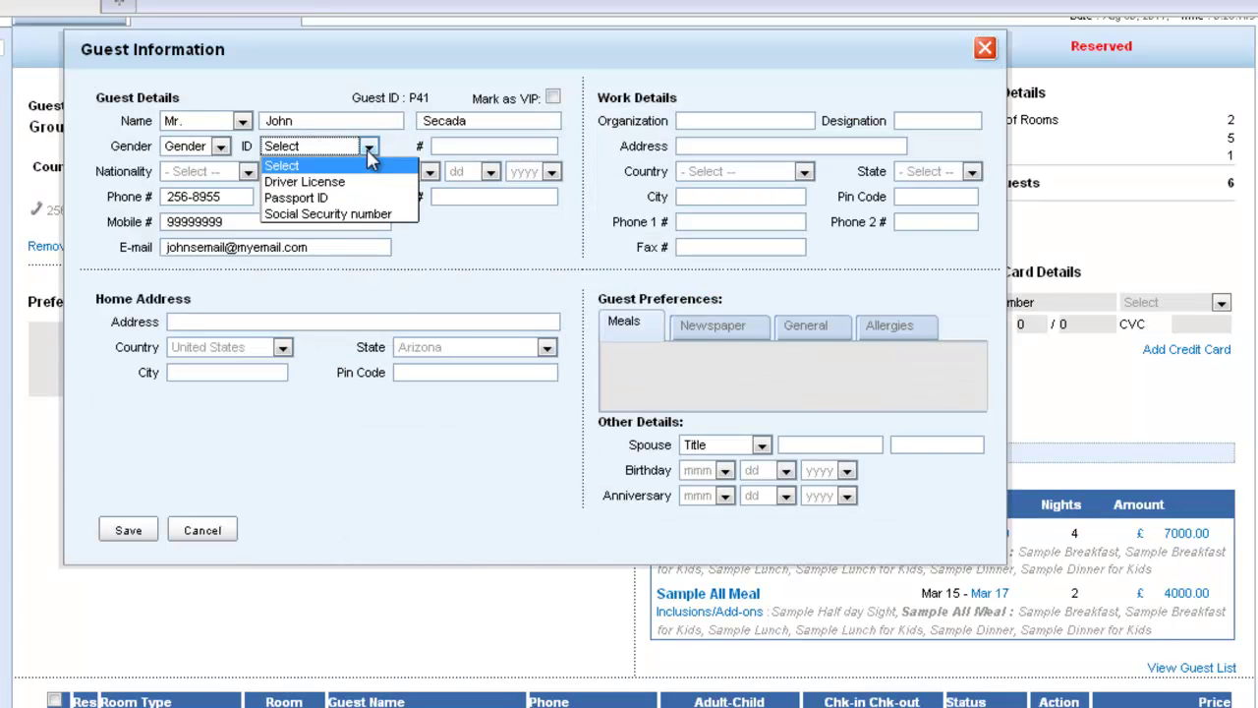
click(374, 198)
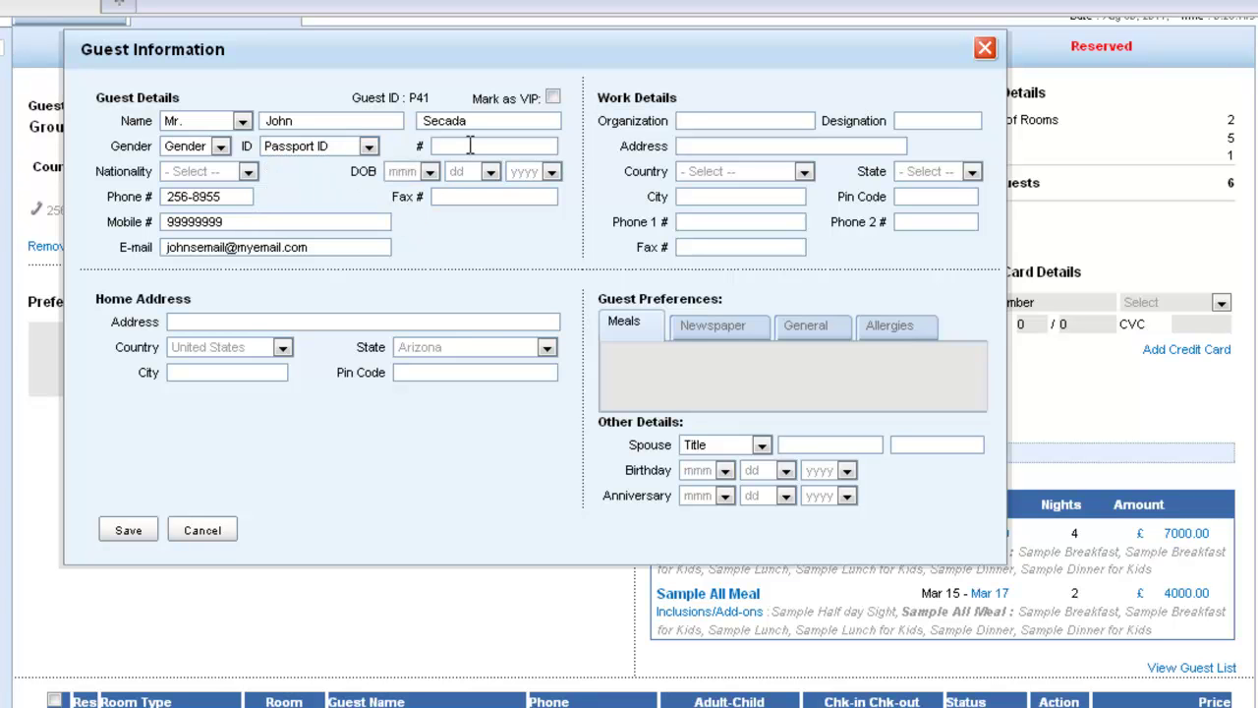
click(470, 145)
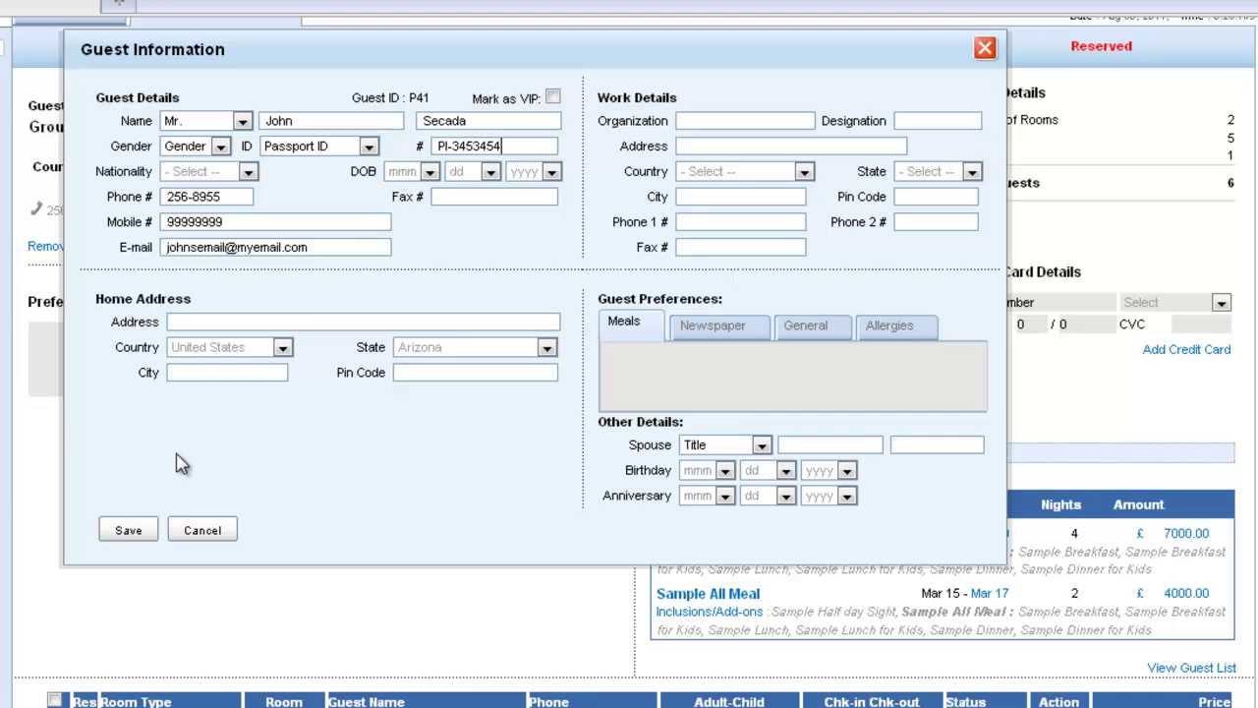
click(120, 531)
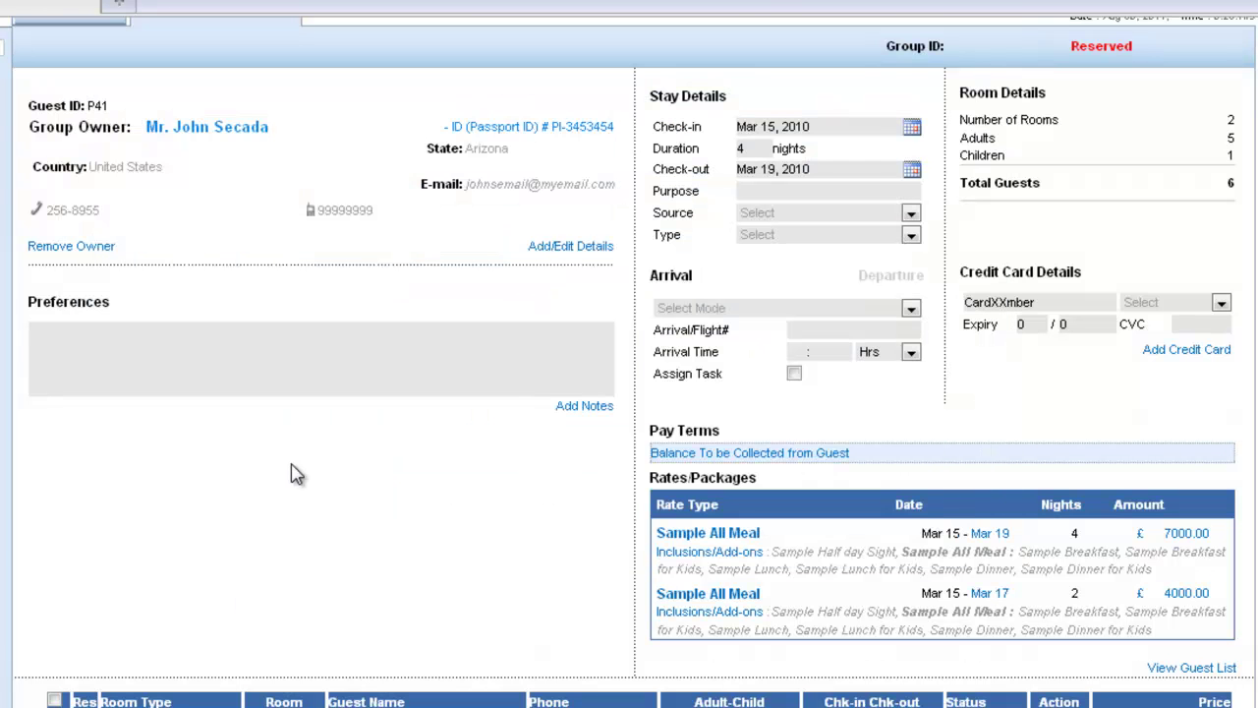
scroll(292, 472, down, 3)
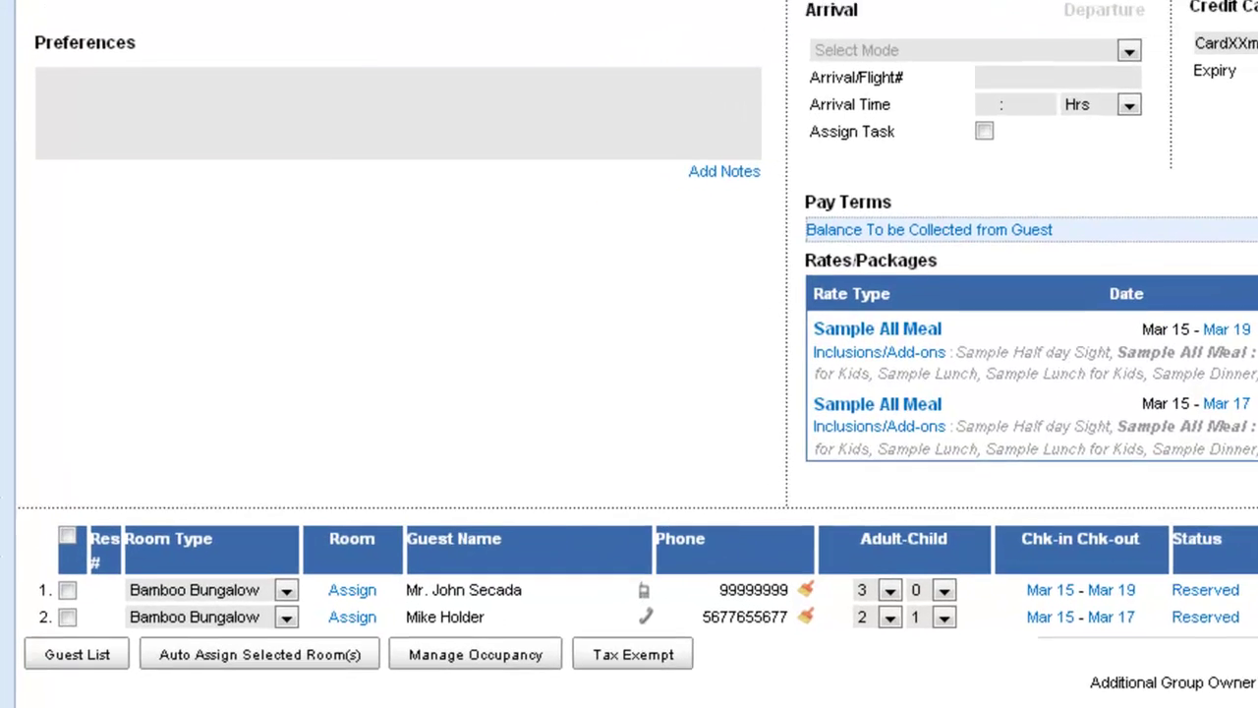
Step: Exempt room 1 from all five taxes for Military Personal, bringing taxes to £496.58
click(68, 588)
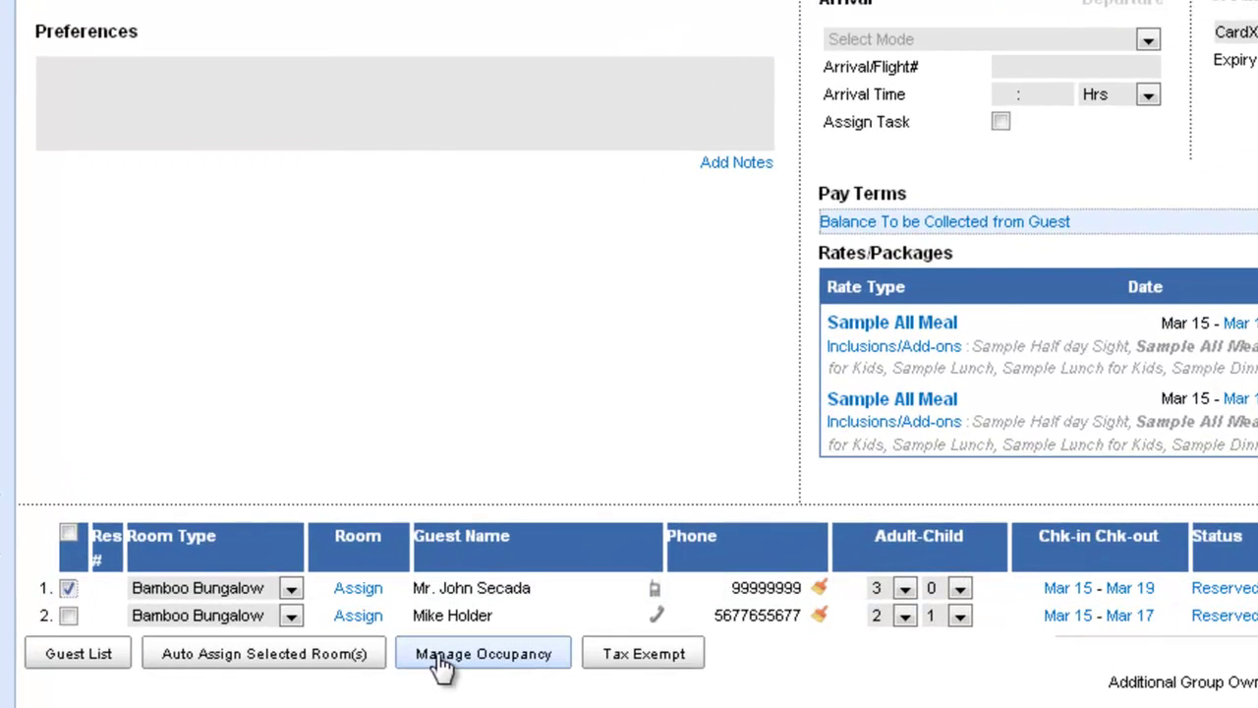
click(644, 655)
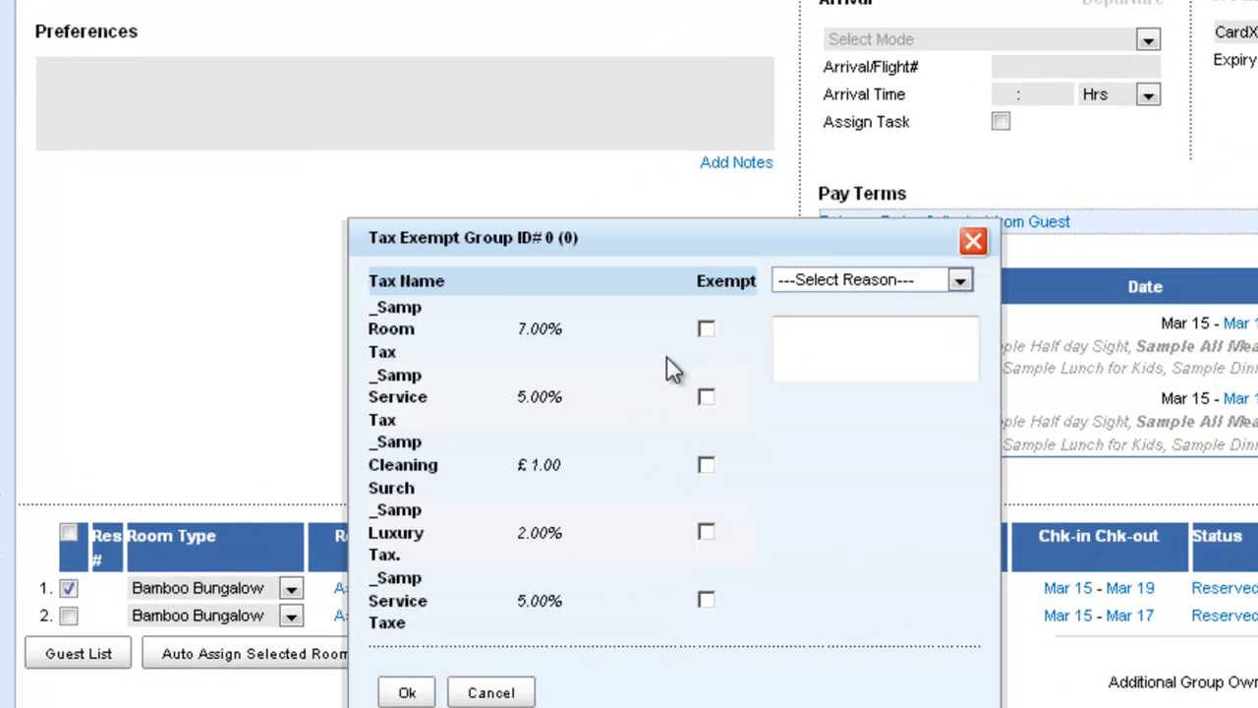
click(705, 329)
click(705, 397)
click(707, 466)
click(706, 532)
click(707, 599)
click(967, 281)
click(894, 328)
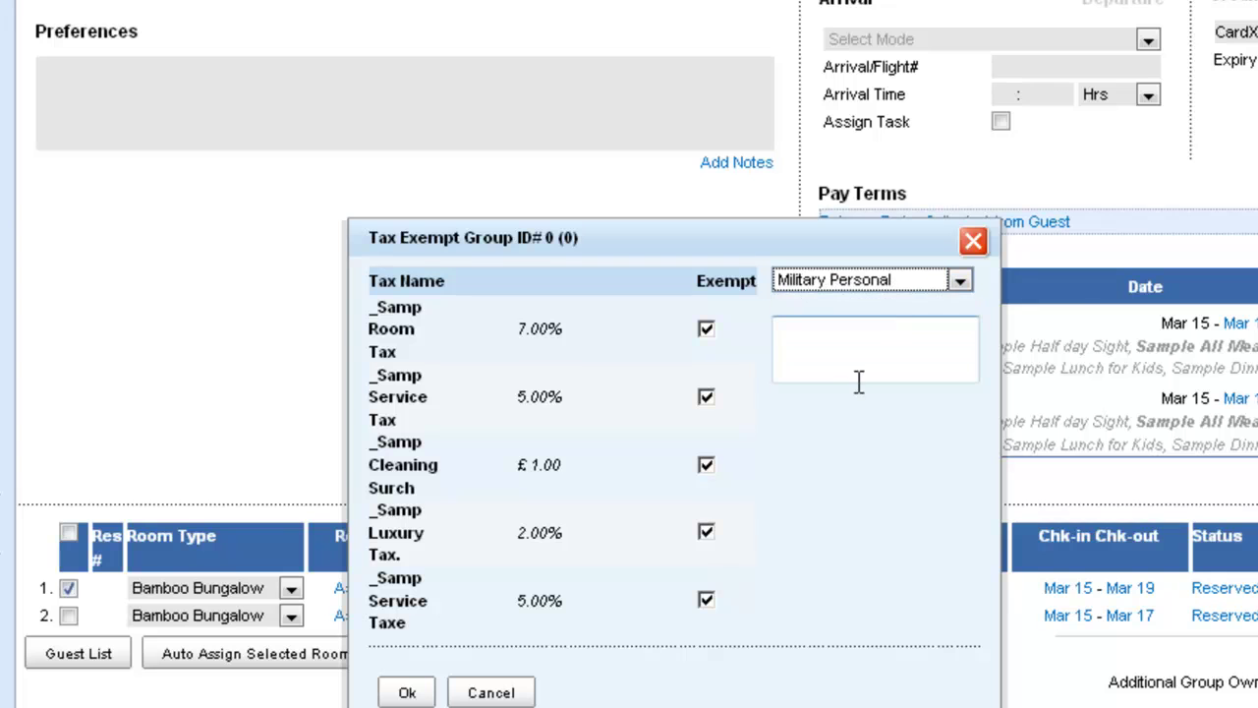
click(409, 690)
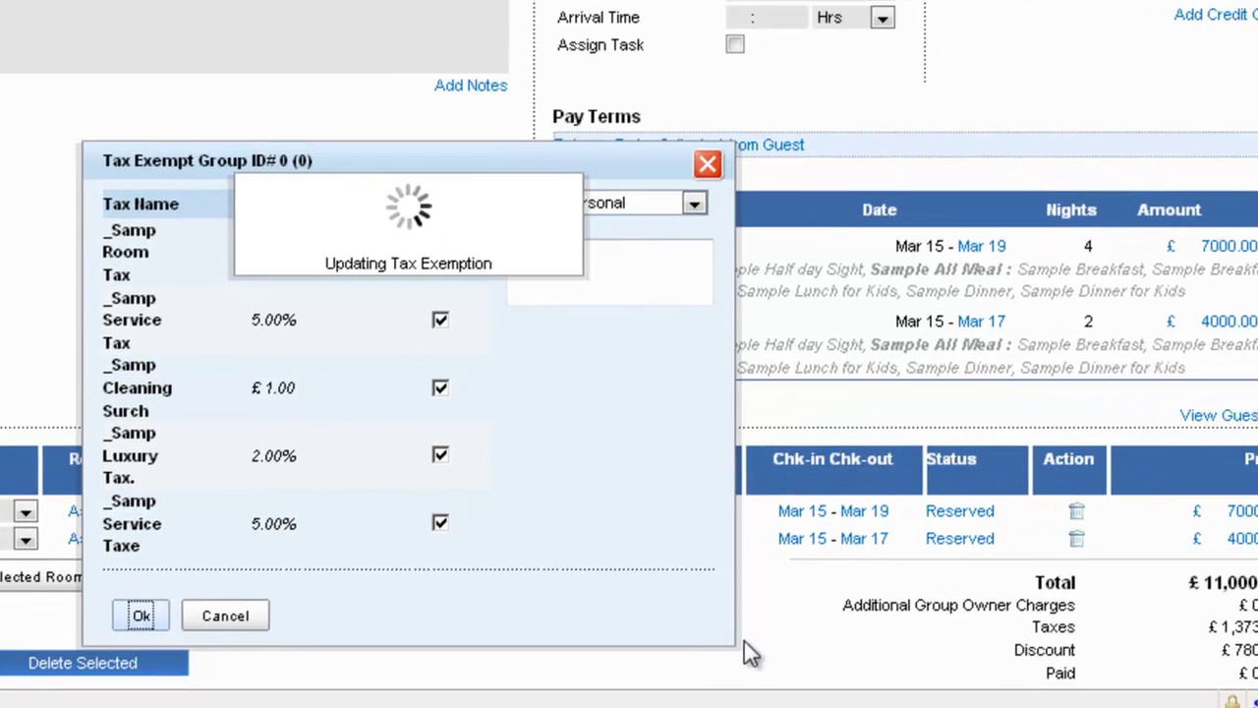
scroll(1244, 559, down, 3)
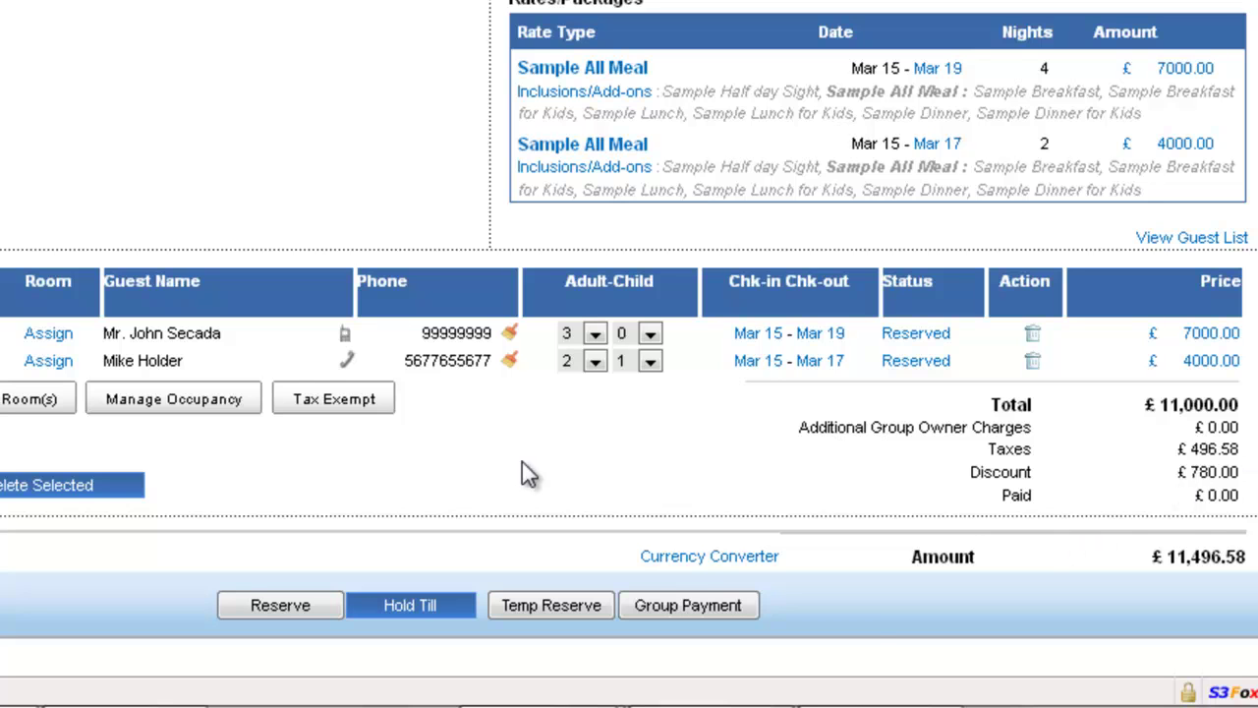
Step: Start a new credit card and assign it to the group owner
scroll(528, 475, up, 3)
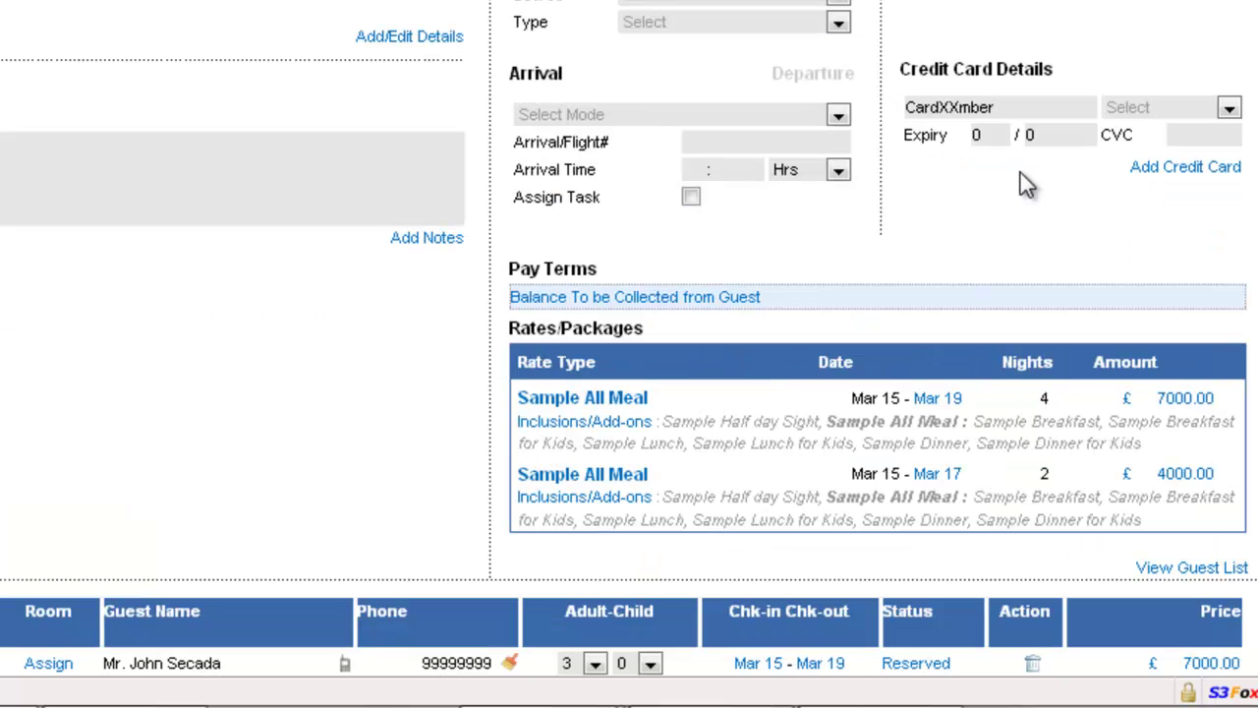
click(1017, 107)
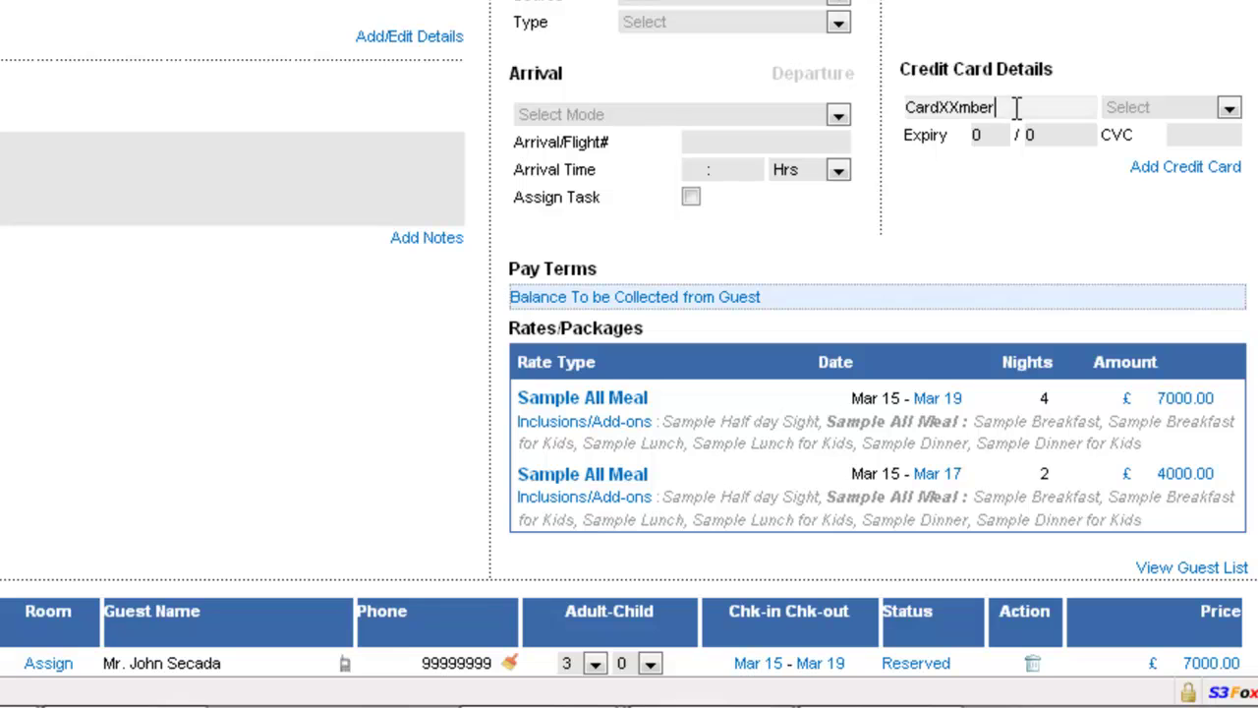
drag(1018, 107, 829, 107)
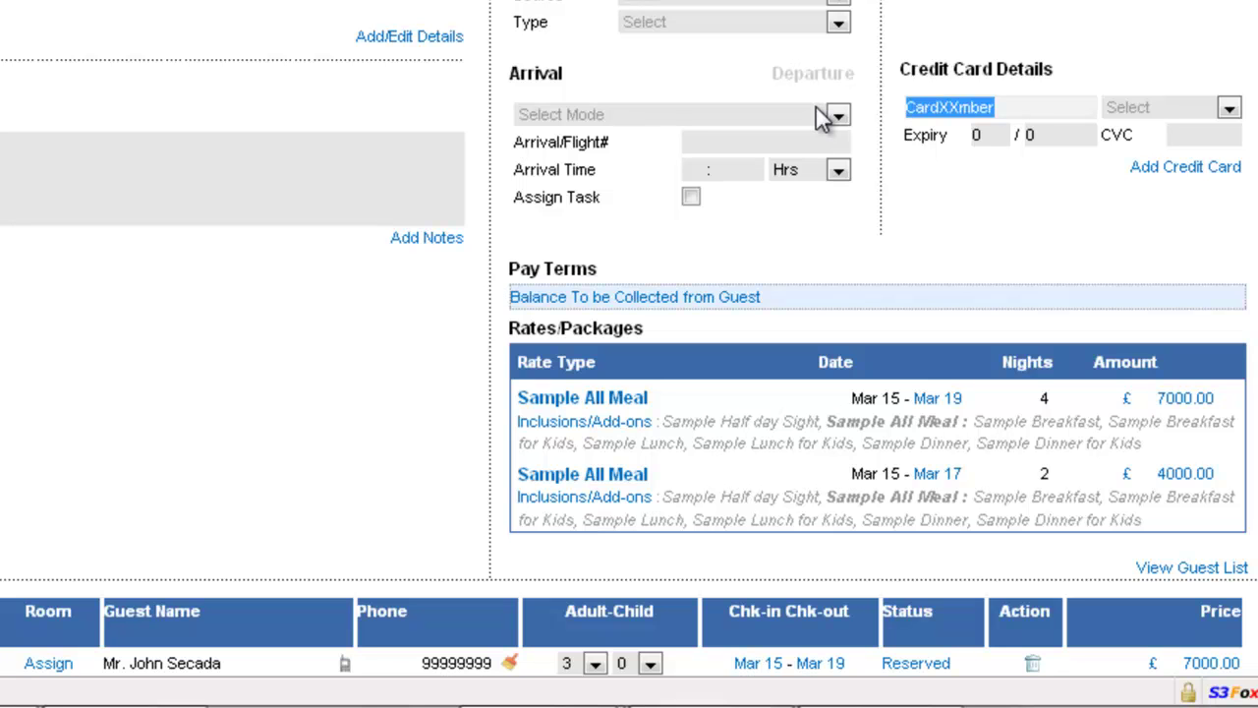
click(1158, 170)
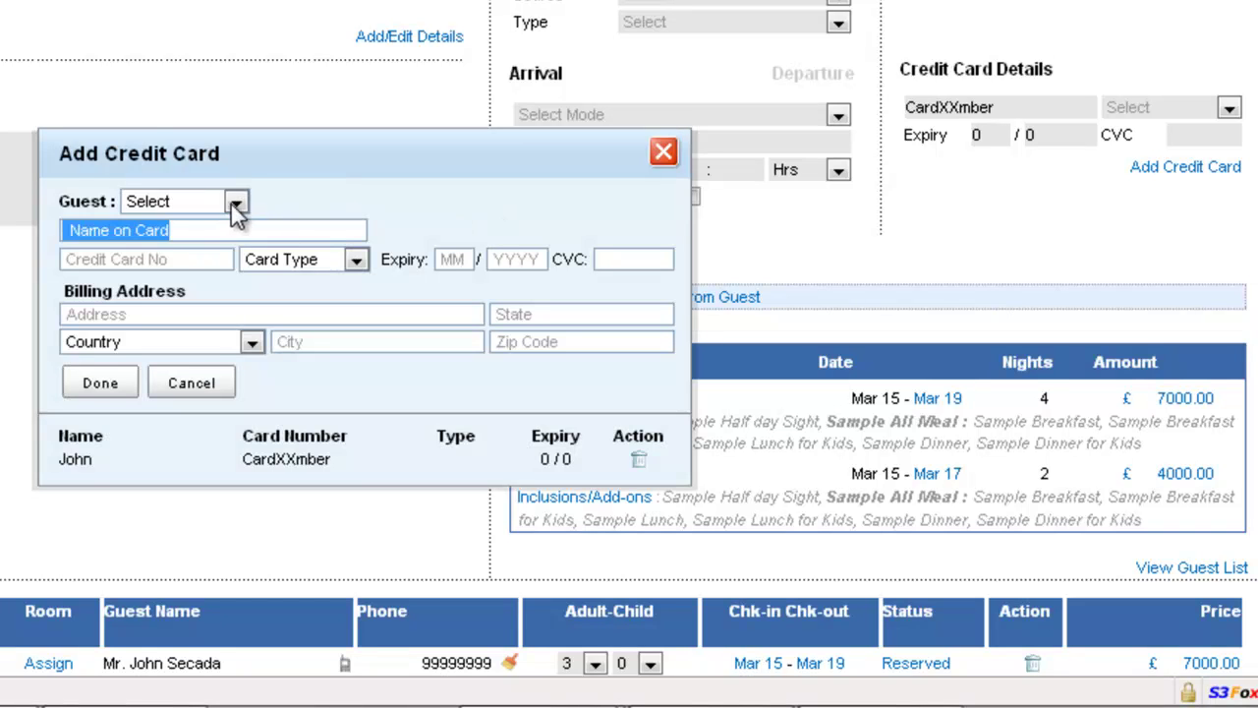
click(236, 202)
click(215, 245)
Step: Enter the cardholder's name and card number, and choose Visa as the card type
click(180, 230)
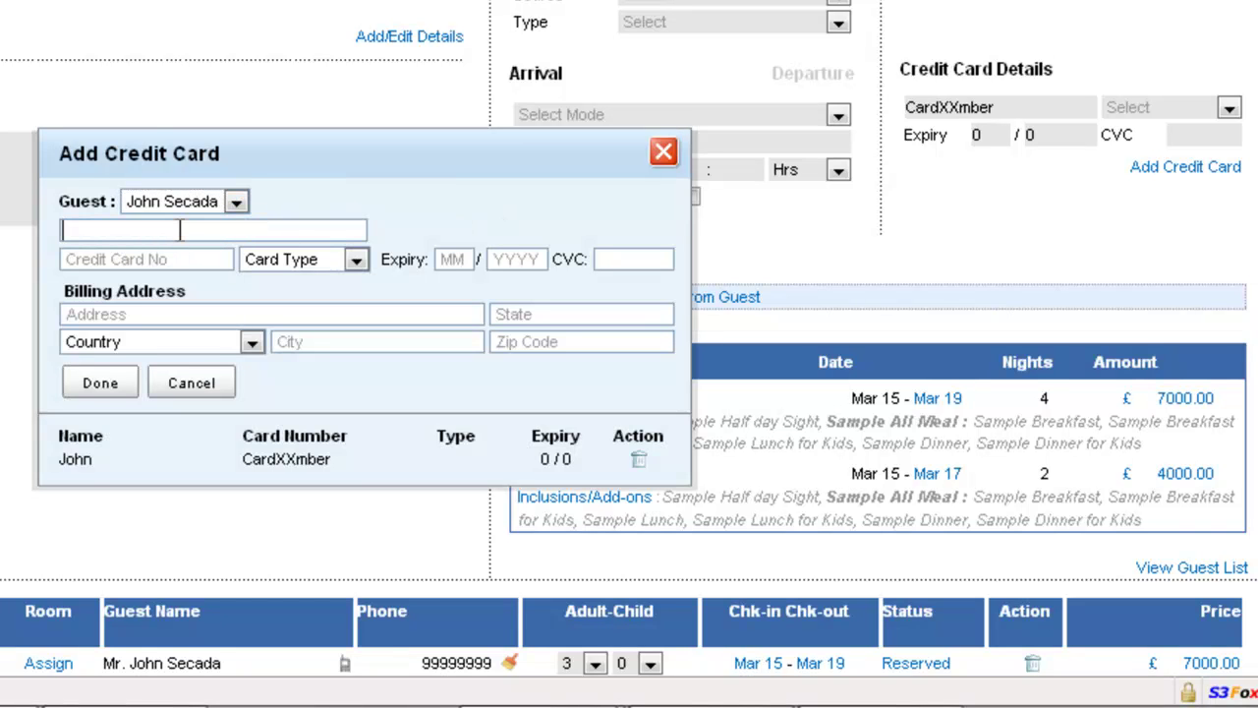
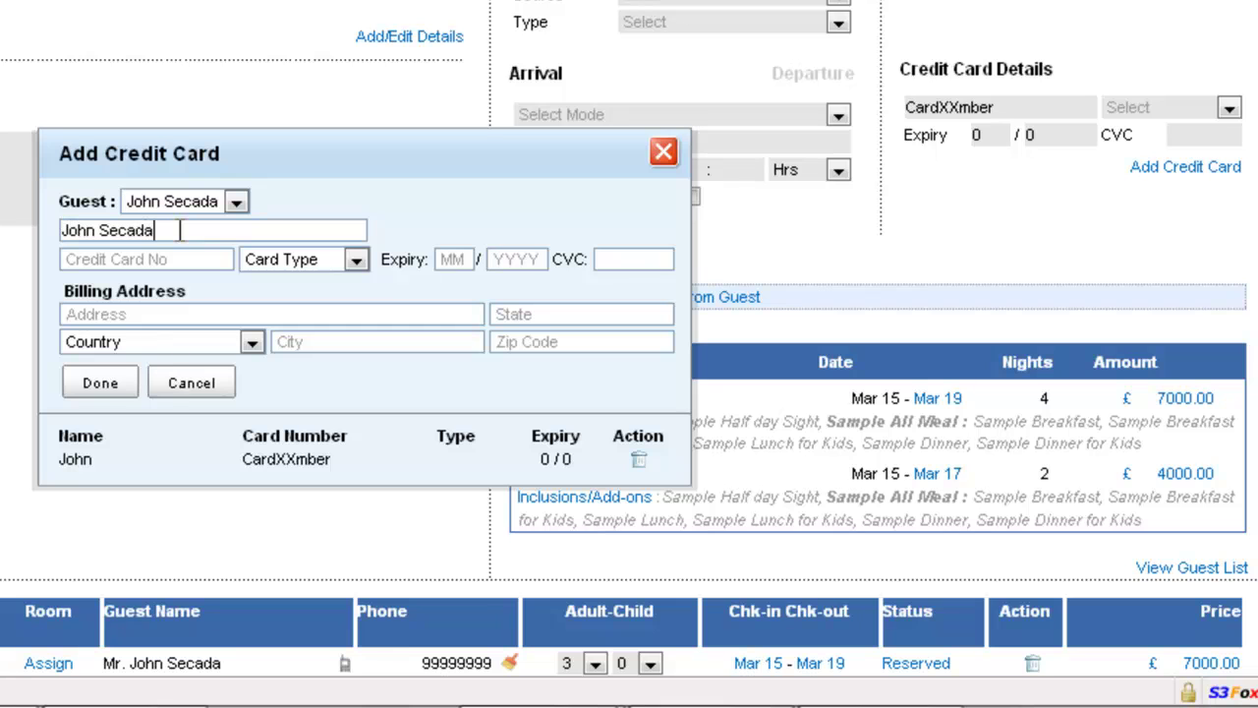
key(Tab)
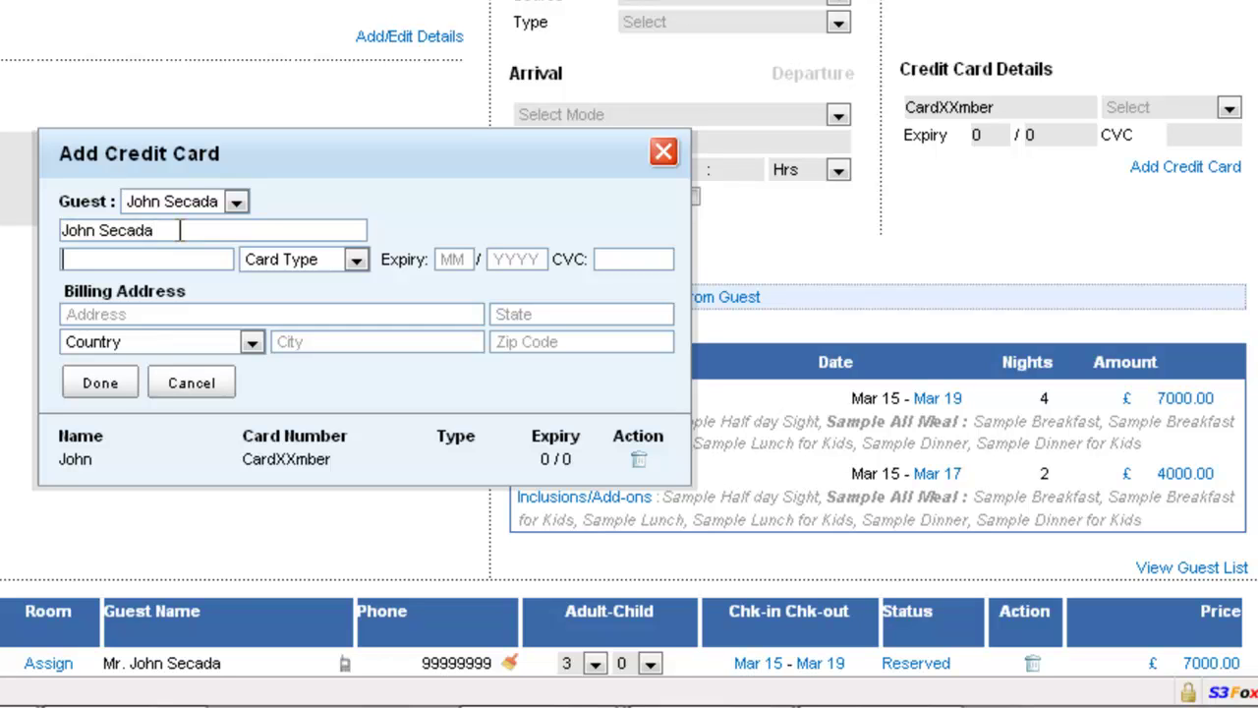
text(4111111111111111)
key(Tab)
key(Down)
key(Down)
key(Down)
key(Down)
Step: Set expiry 12/2011 and the security code, then save the card and close the form
key(Tab)
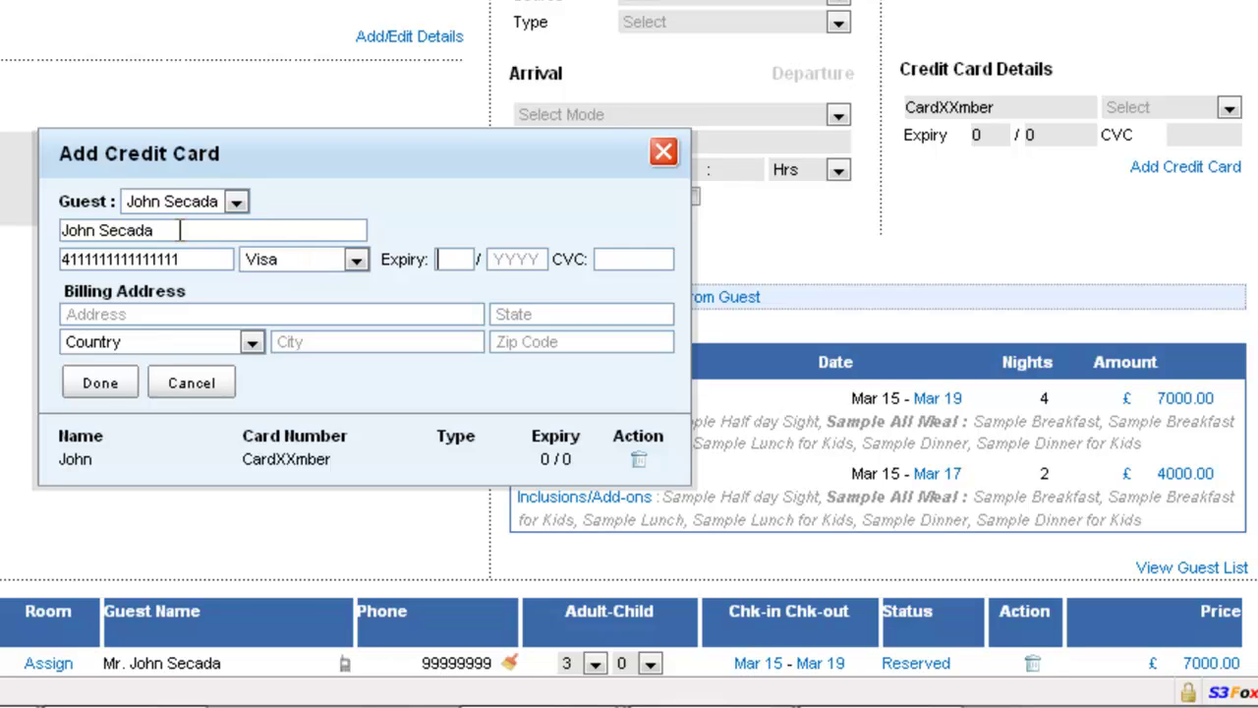
text(12)
key(Tab)
text(2011)
key(Tab)
text(123)
click(116, 389)
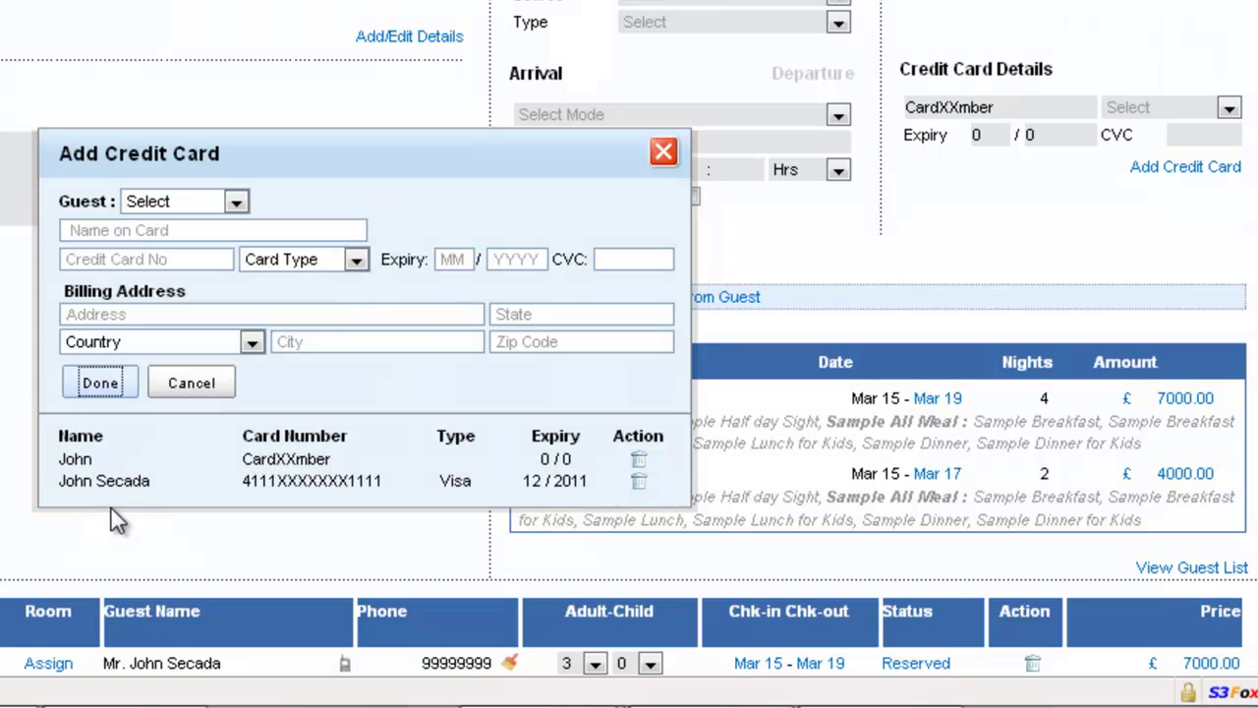
click(663, 154)
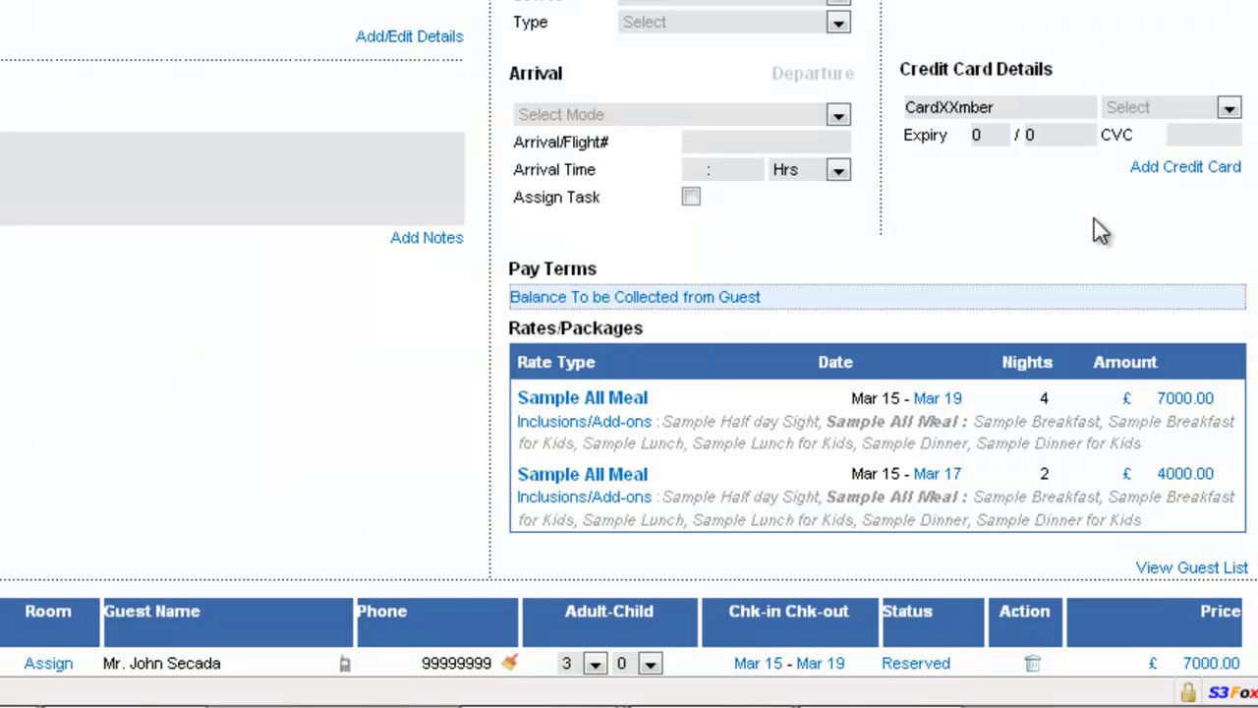
Step: Temp-reserve the group booking with Release After set to 2 Hours
scroll(464, 519, down, 5)
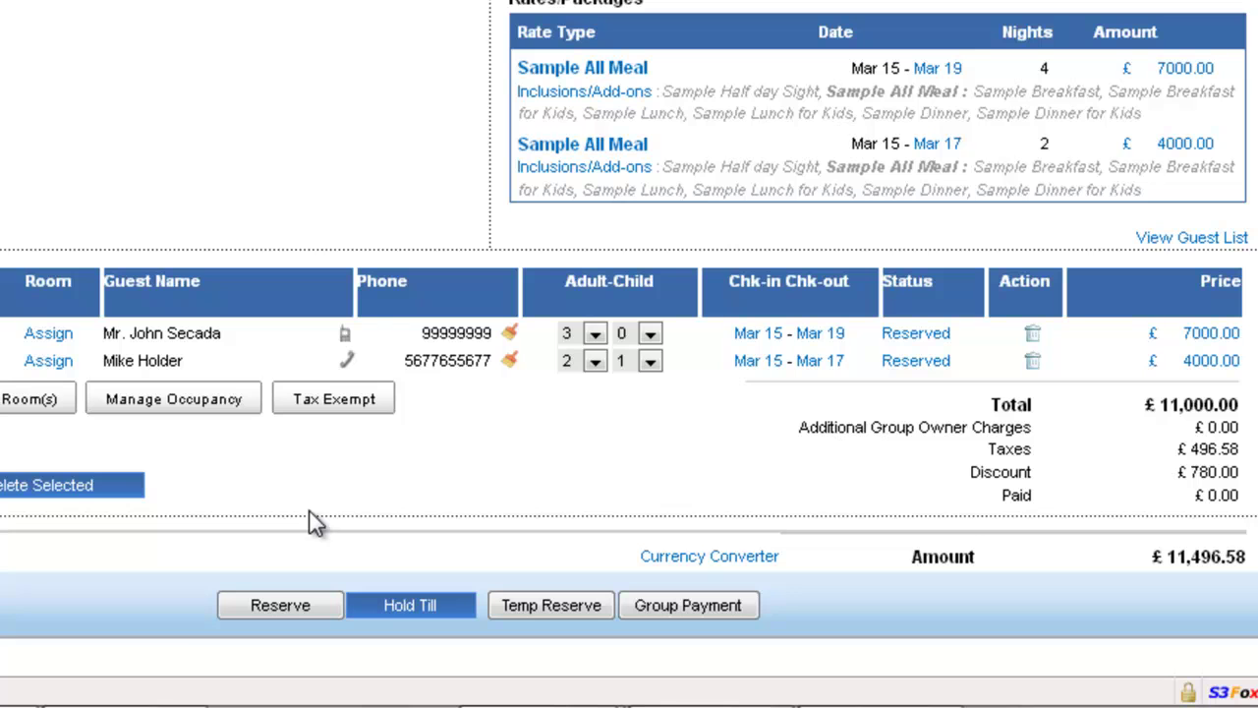
click(441, 609)
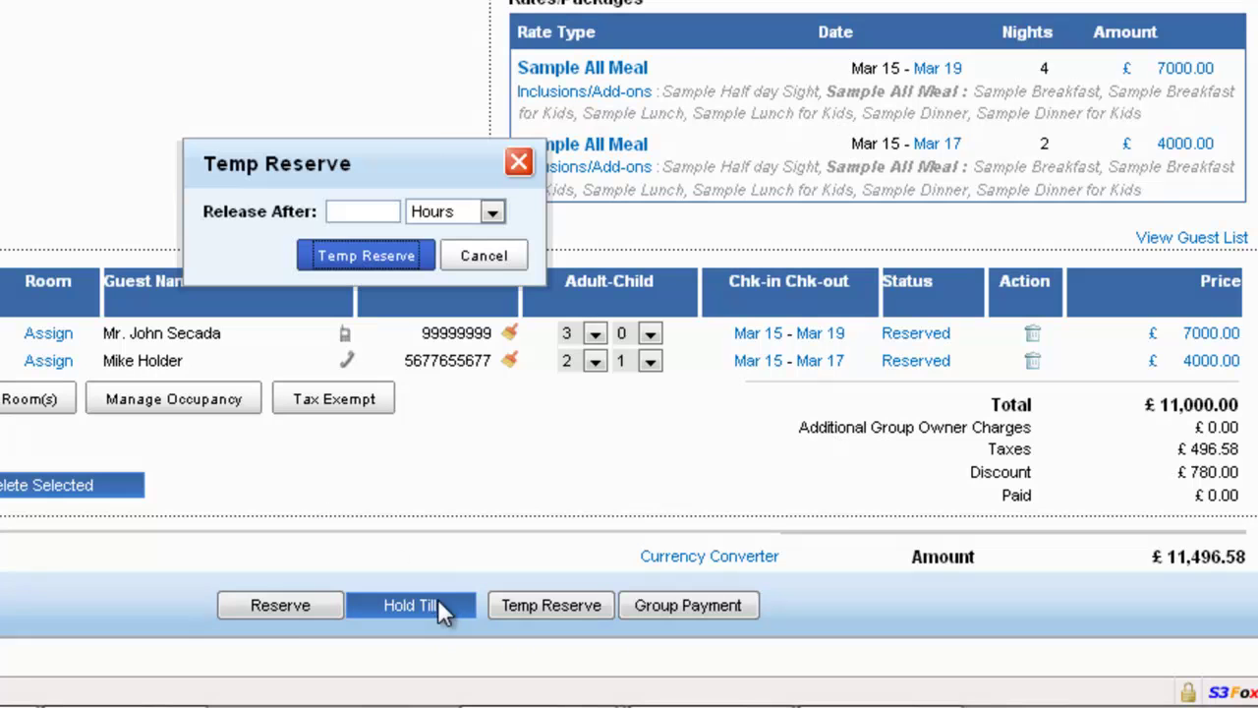
click(492, 212)
click(460, 276)
click(376, 212)
text(2)
click(386, 257)
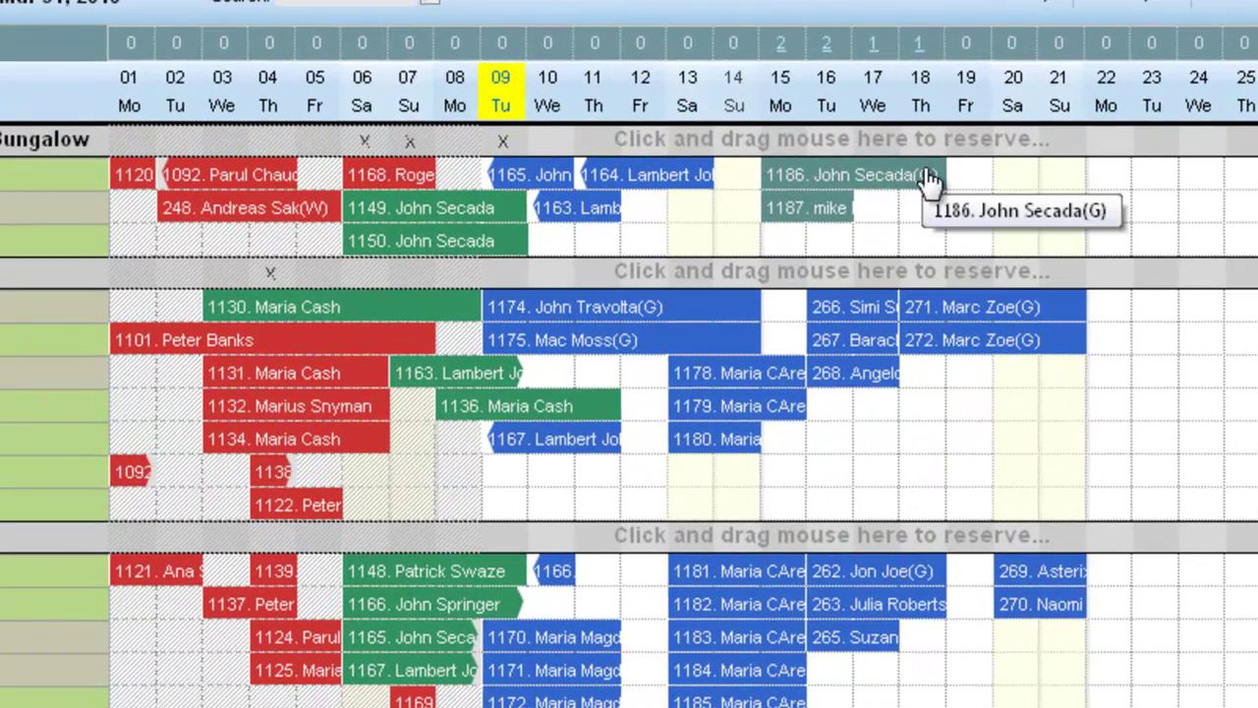
Step: Open the group owner's Bamboo Bungalow booking from the room chart in edit mode
click(841, 182)
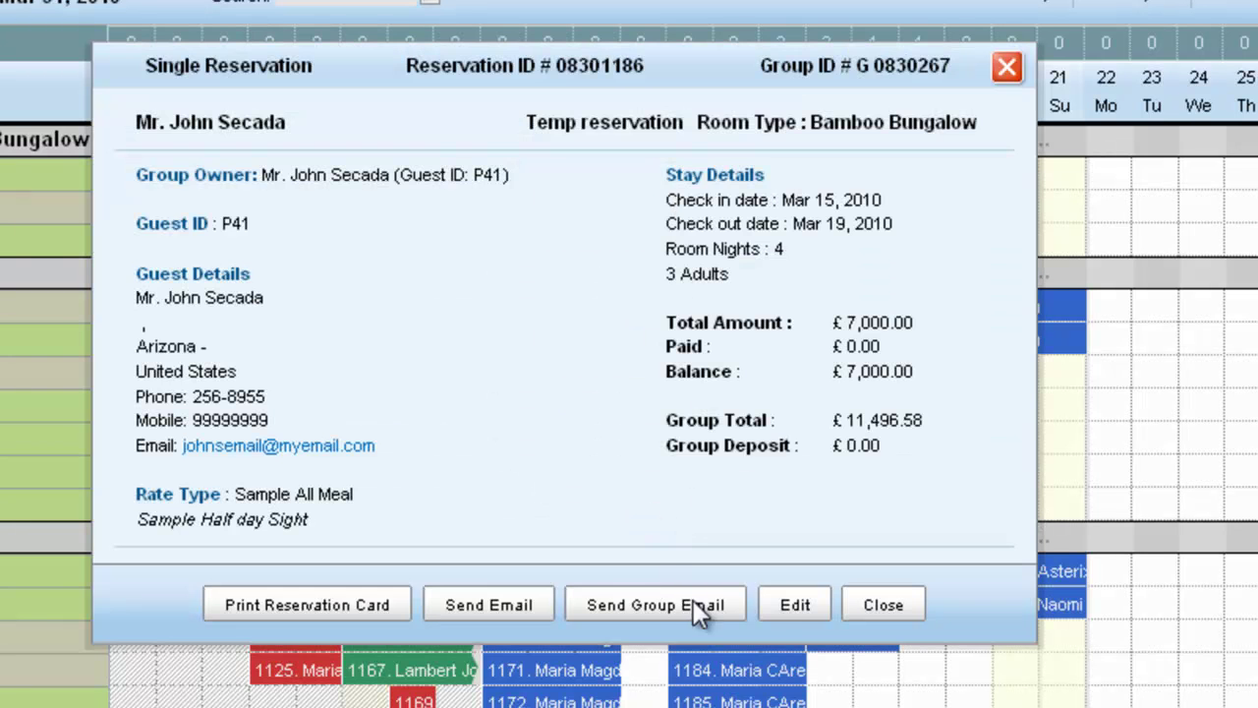
click(796, 606)
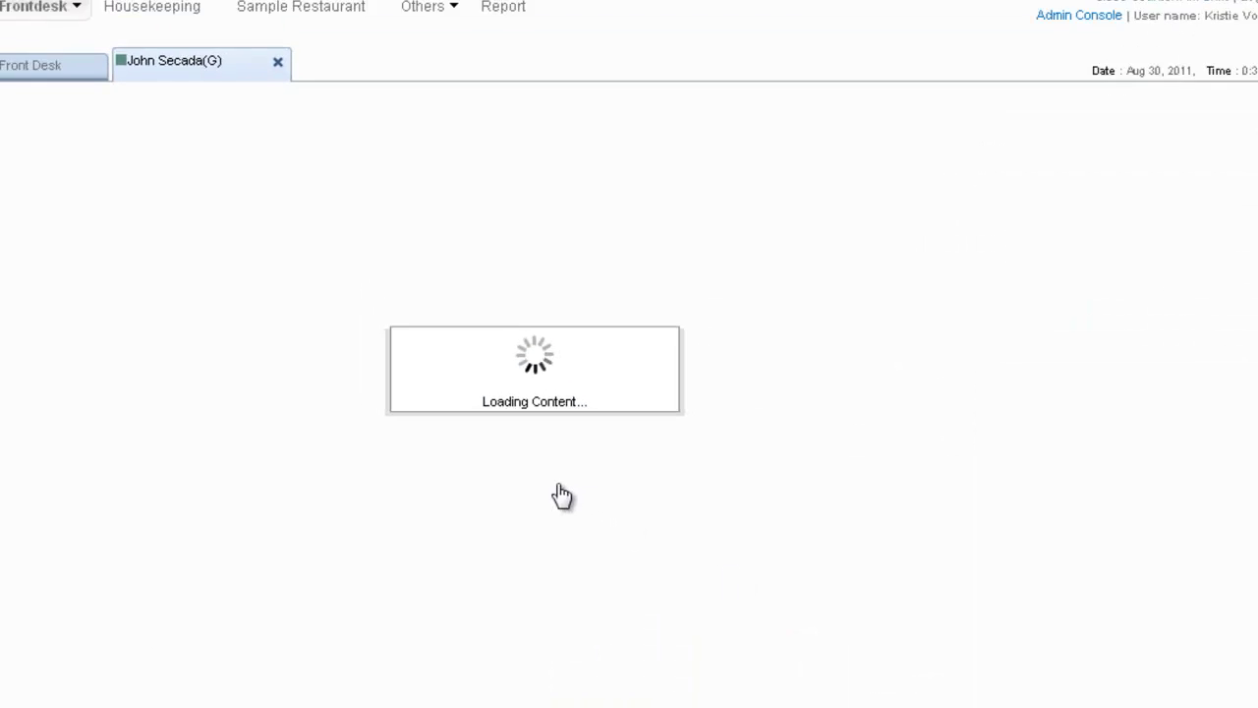
scroll(558, 494, down, 3)
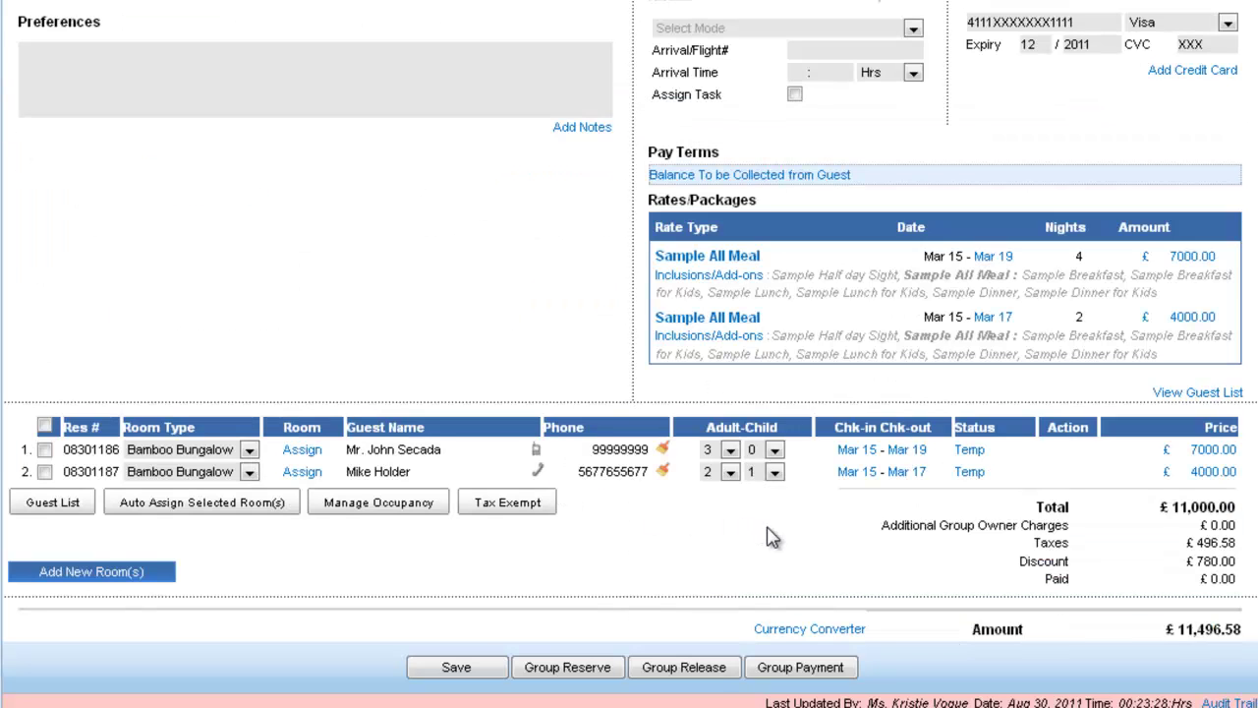
click(800, 667)
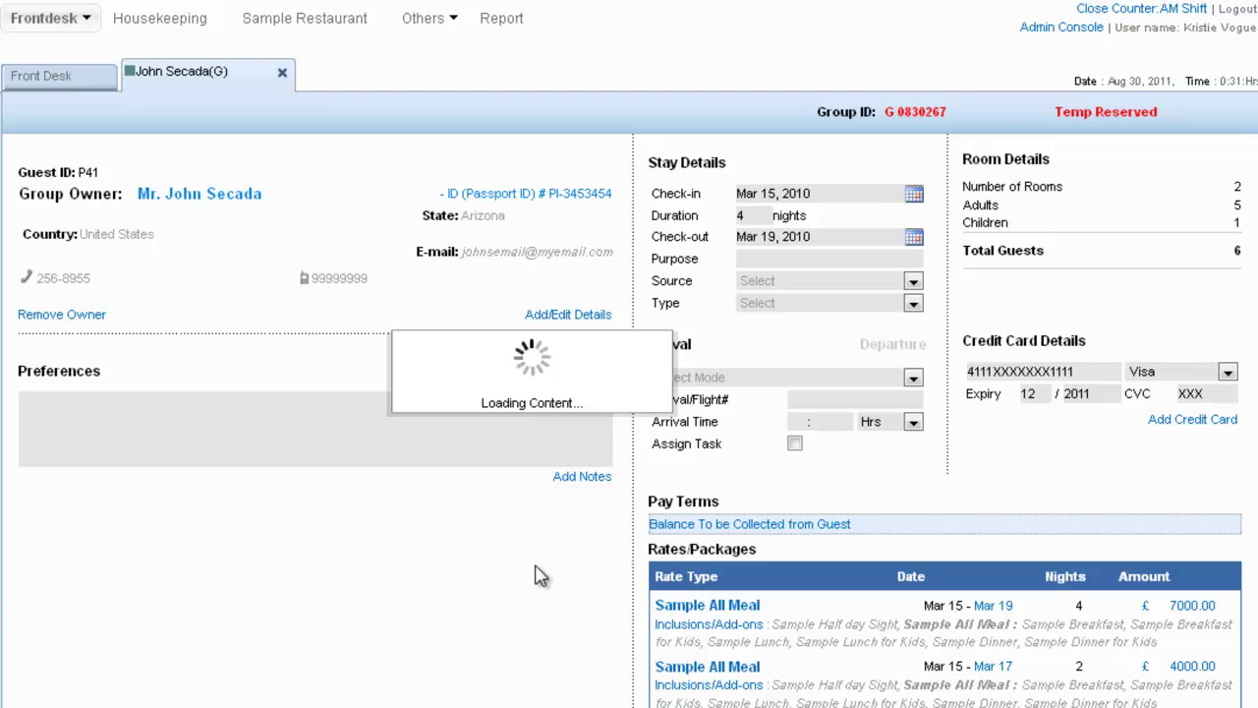
Step: Pay a £5,000 cash 'Advance Deposit' for the group, leaving a £6,496.58 balance
scroll(542, 576, down, 3)
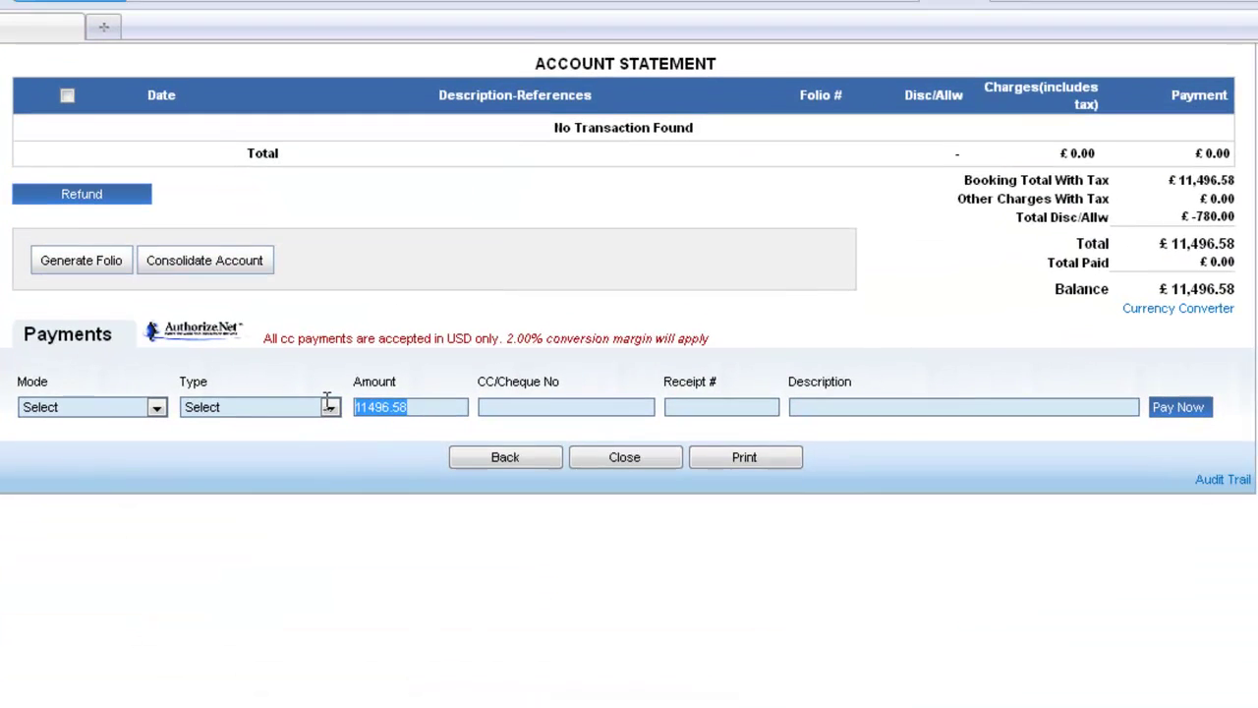
text(5000)
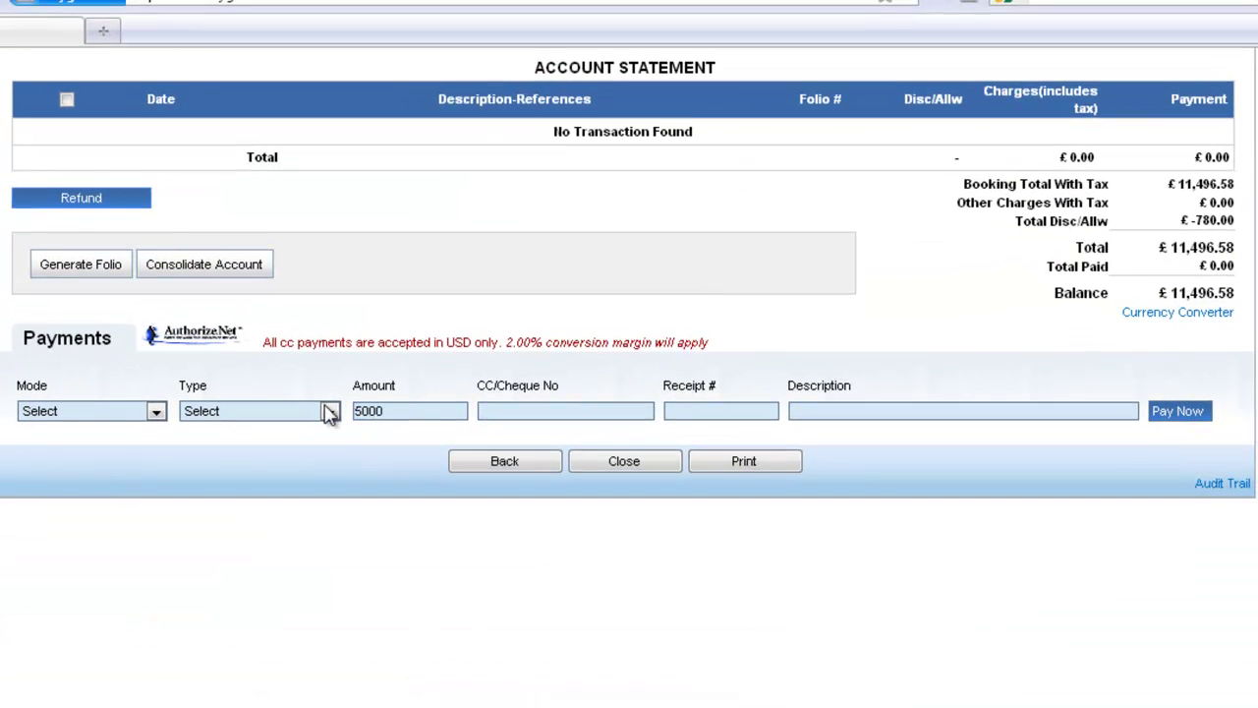
click(155, 410)
click(124, 445)
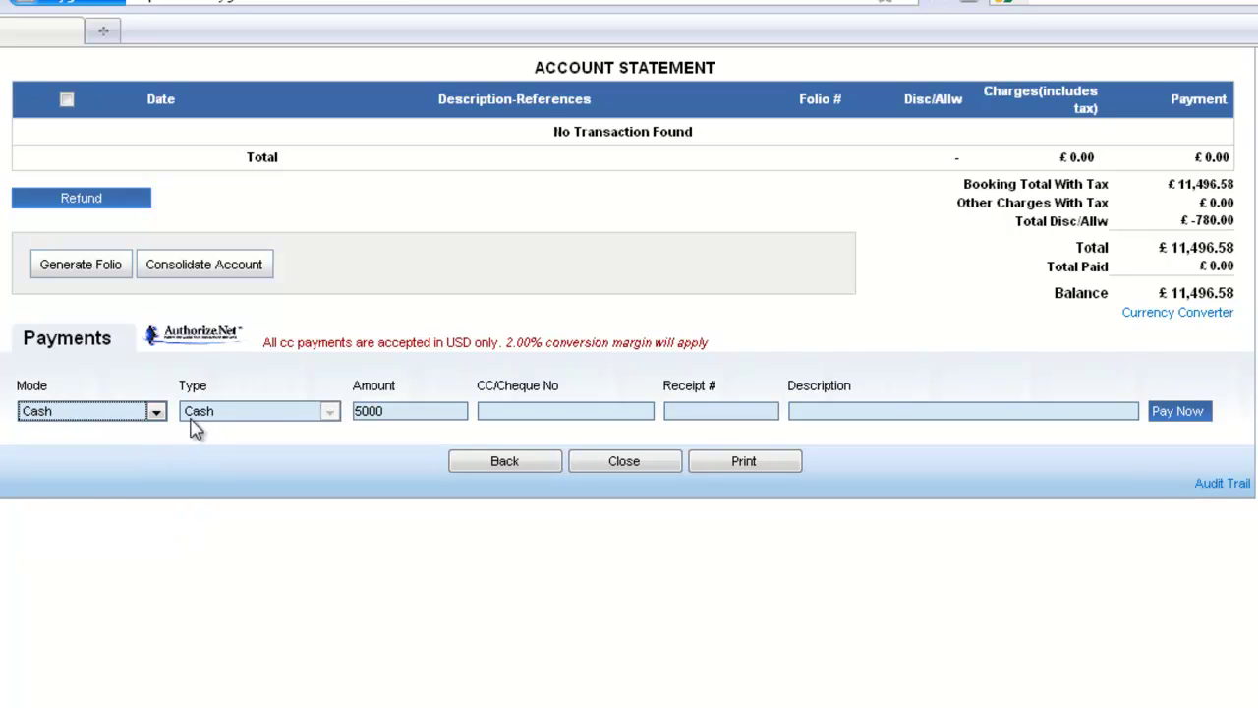
click(809, 411)
text(Advan)
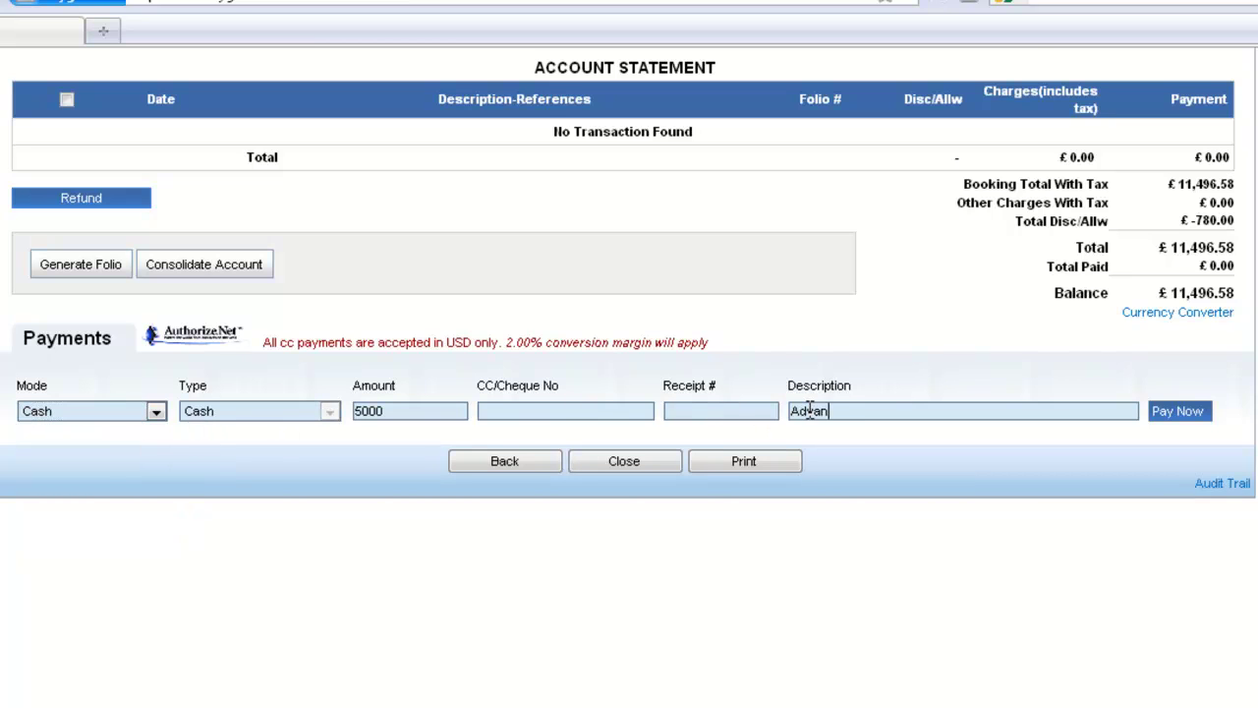
text(ce Deposit)
click(1185, 421)
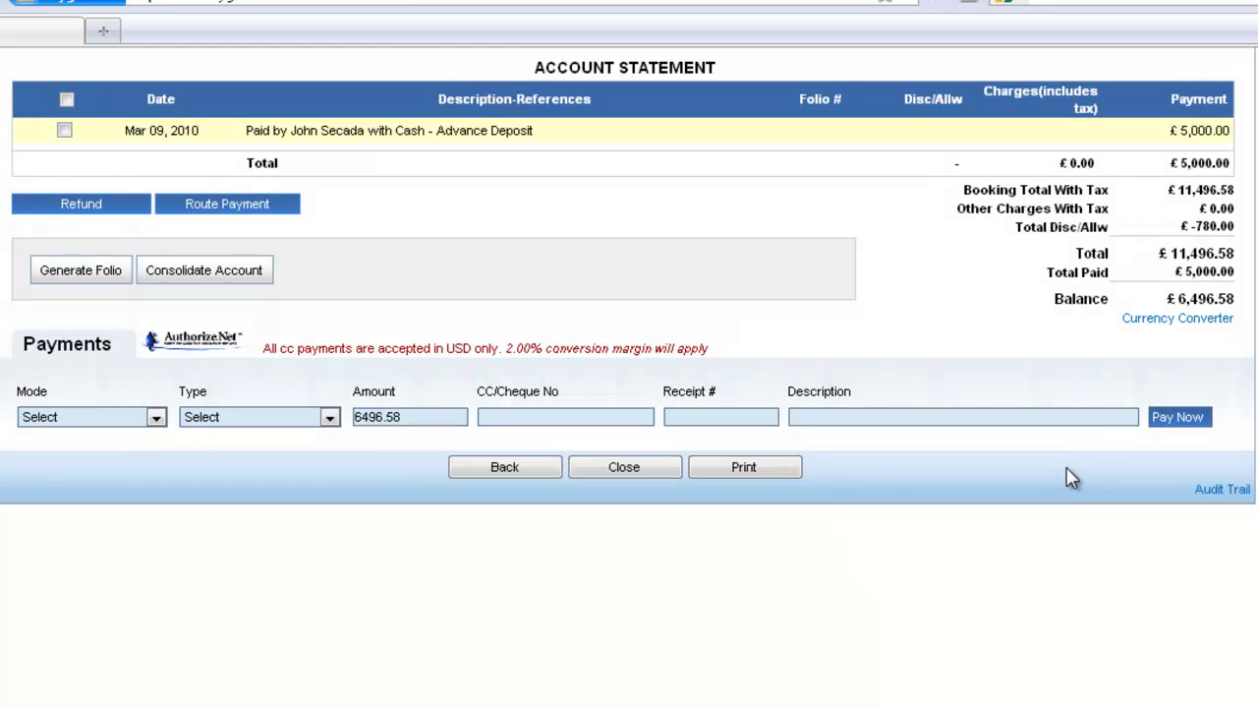
click(507, 468)
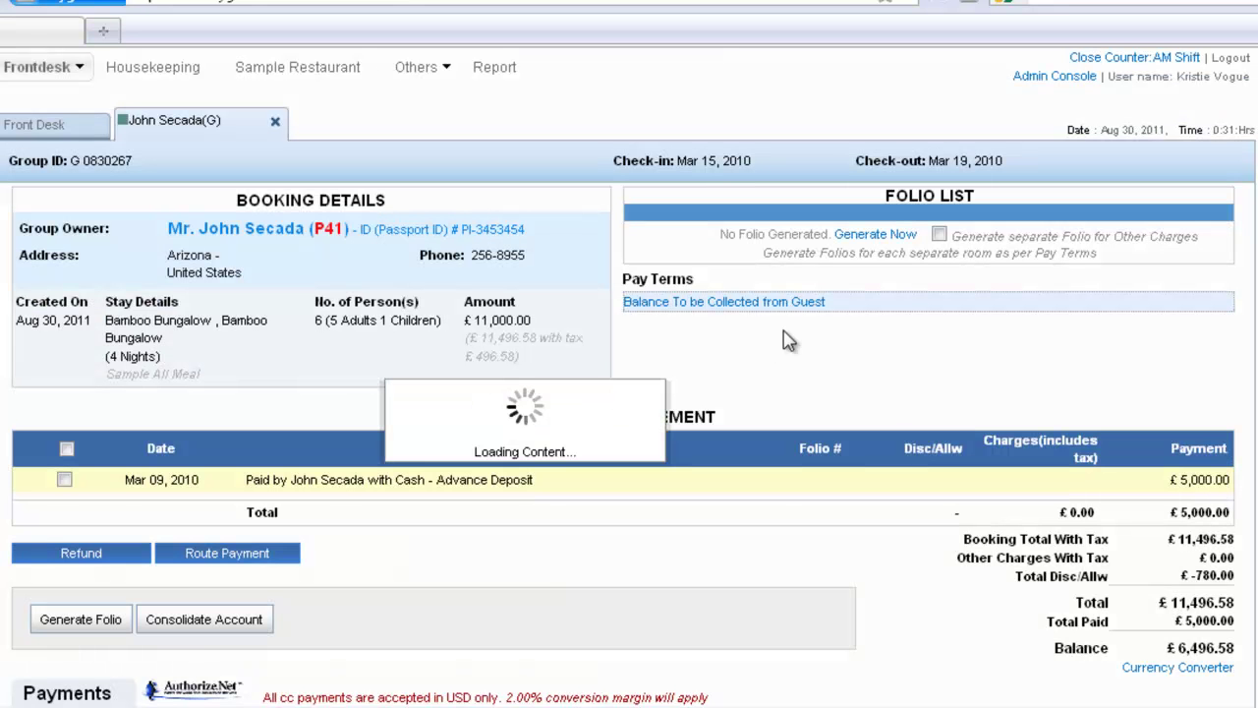
Step: Group Reserve the booking, now showing £5,000 paid and £6,496.58 due
scroll(776, 314, down, 5)
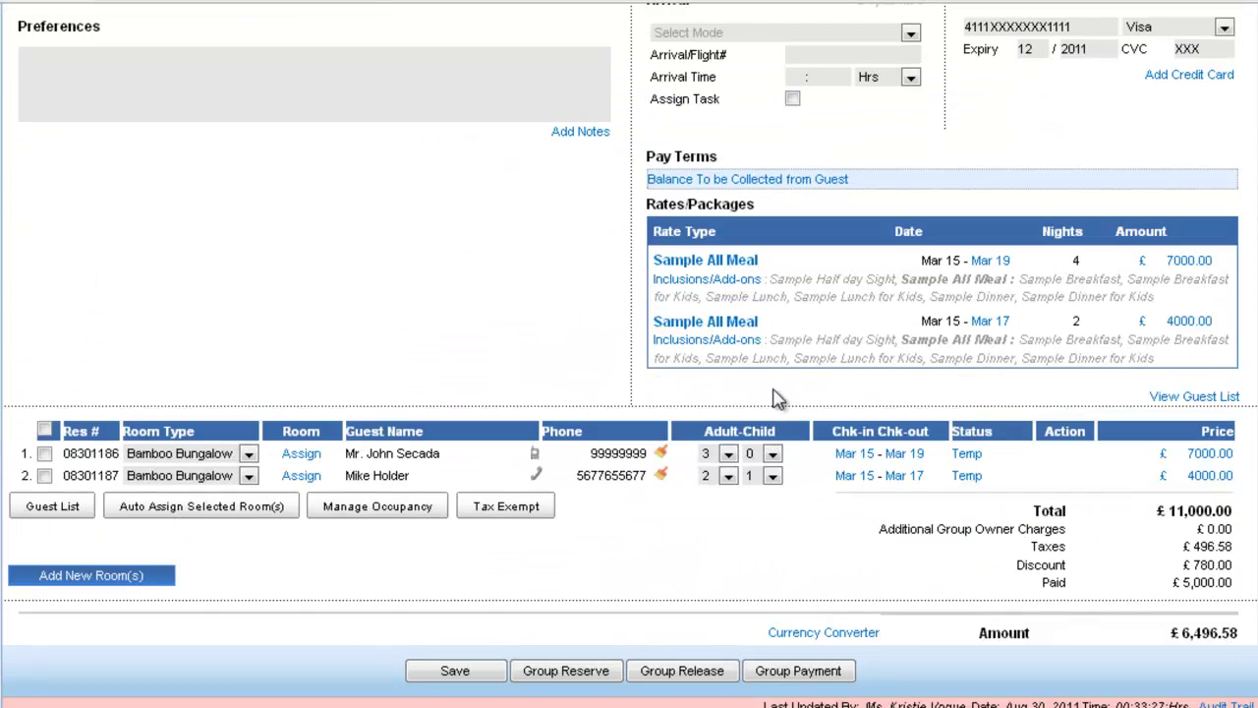
click(578, 673)
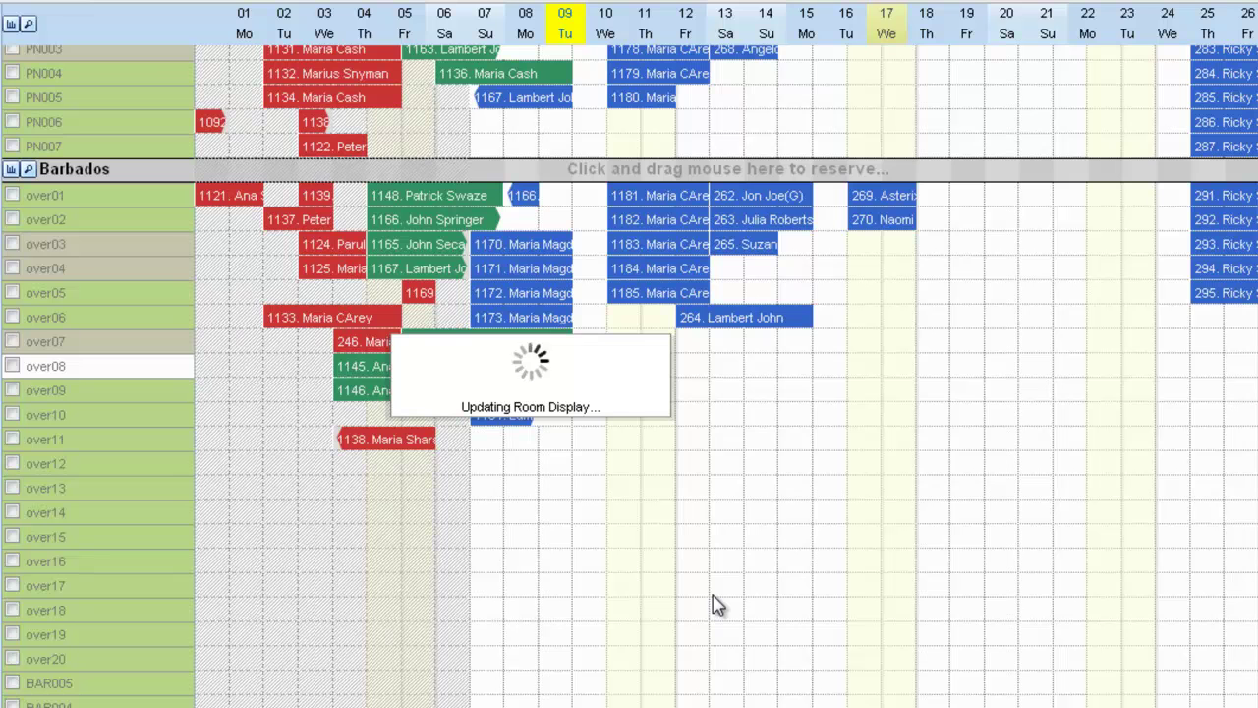